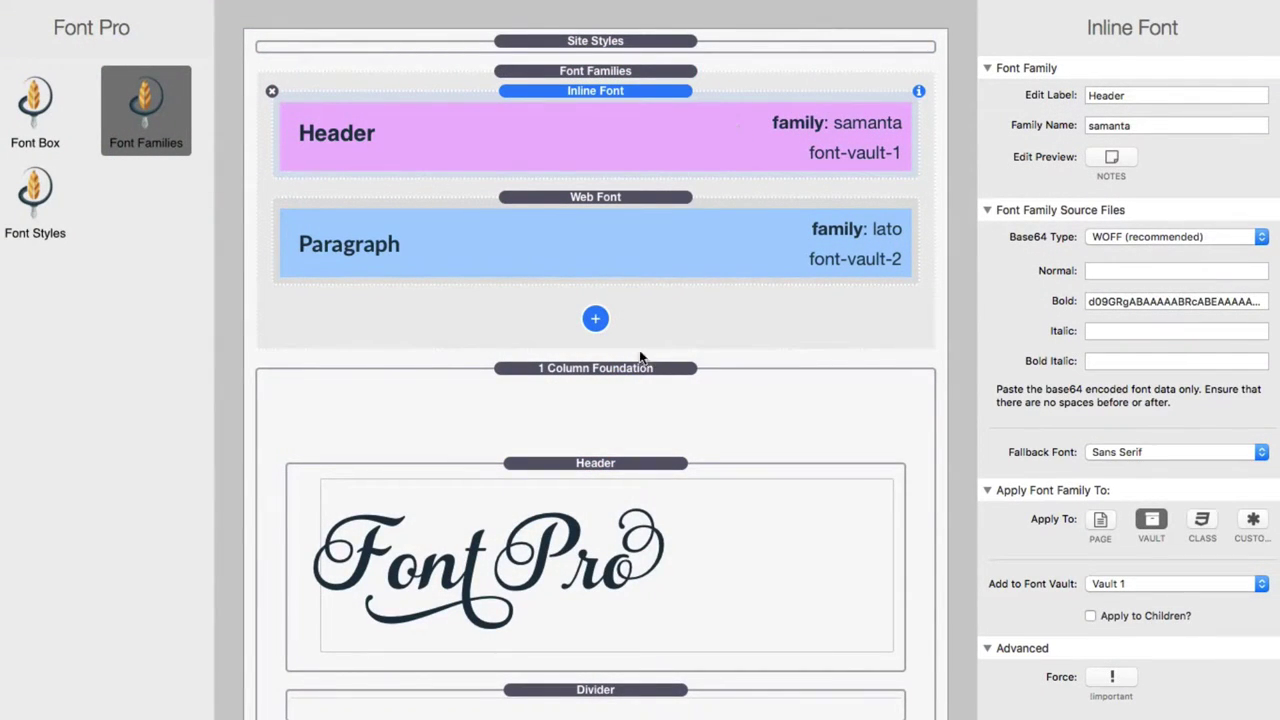
- Select the Font Pro header, check its HTML entity codes in edit mode, then exit editing
{"action": "left_click", "coordinate": [607, 466]}
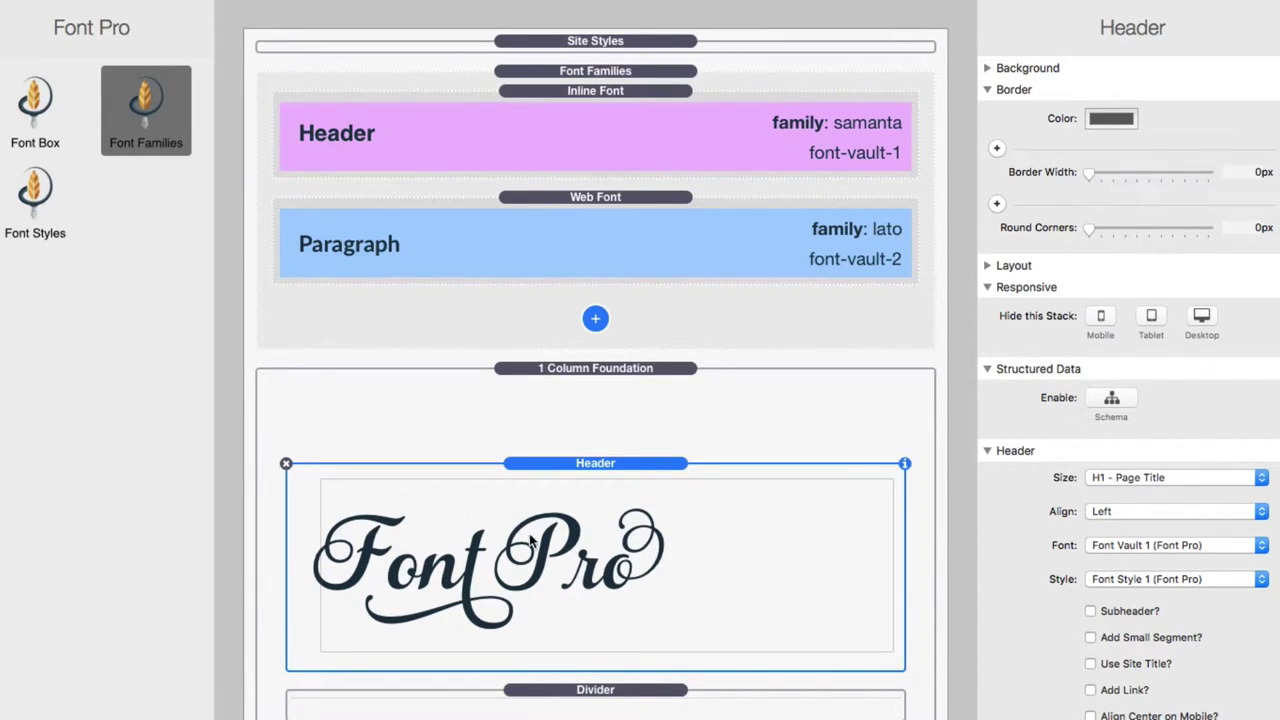
{"action": "double_click", "coordinate": [468, 563]}
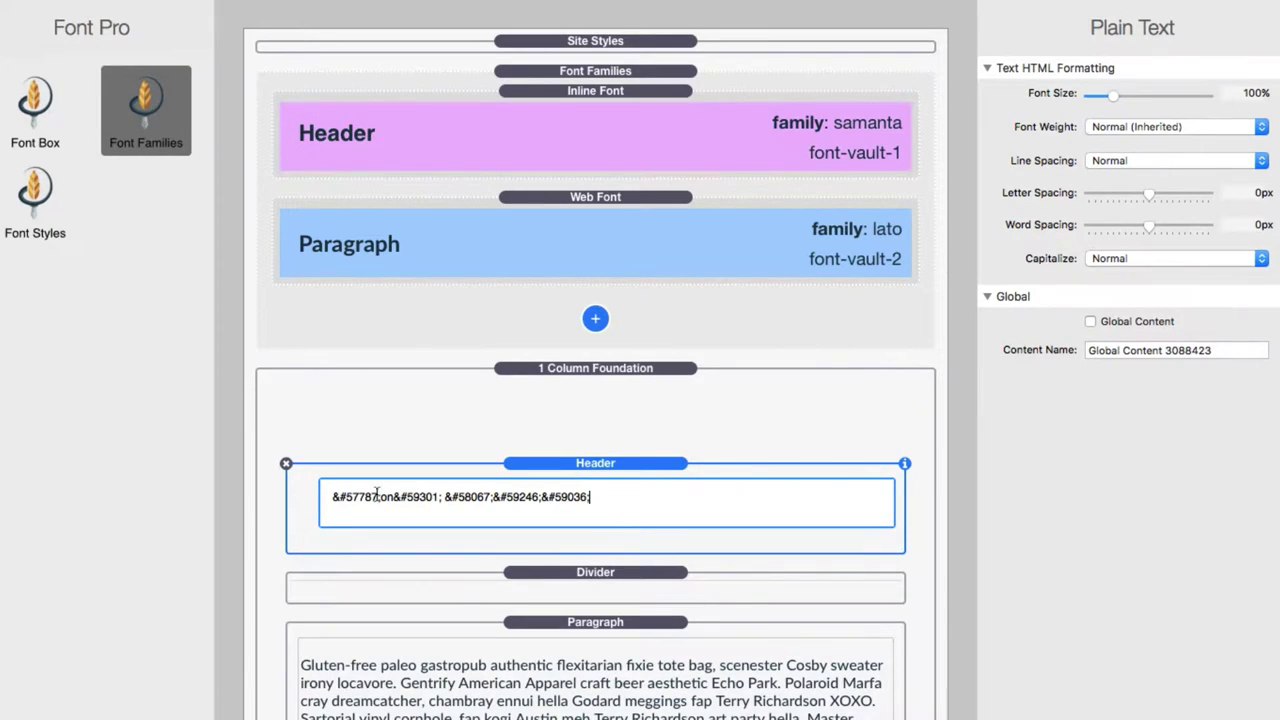
{"action": "left_click_drag", "start_coordinate": [332, 496], "coordinate": [655, 500]}
{"action": "left_click", "coordinate": [655, 500]}
{"action": "left_click", "coordinate": [648, 472]}
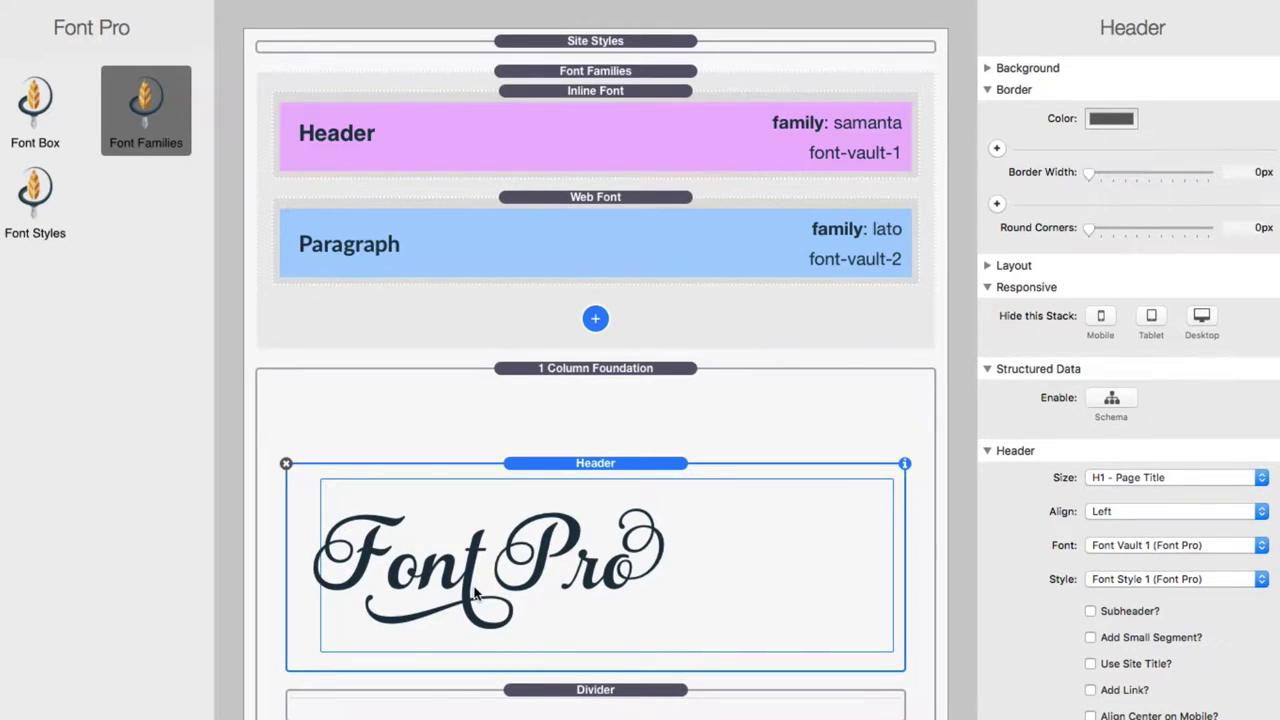
- Paste the header's swash glyphs into the preview and show them in SamanthaItalicPRO-BoldItalic OpenType
{"action": "left_click", "coordinate": [588, 140]}
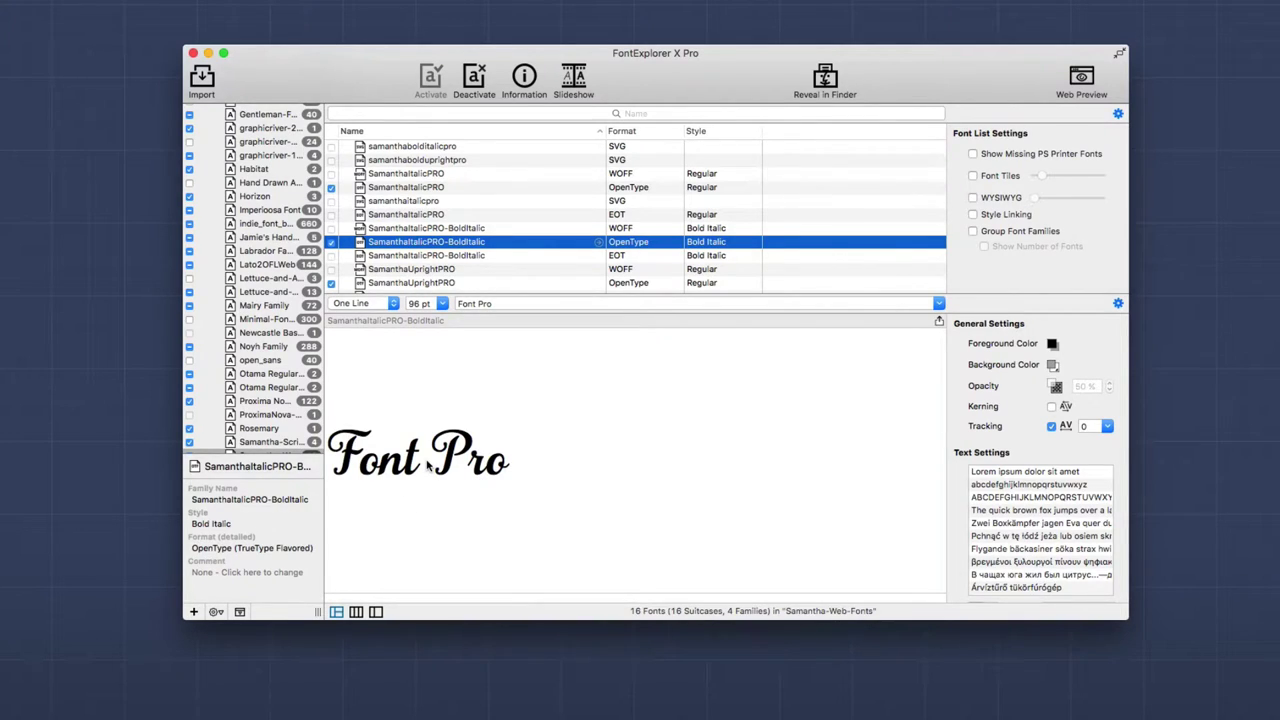
{"action": "left_click", "coordinate": [551, 302]}
{"action": "key", "text": "super+v"}
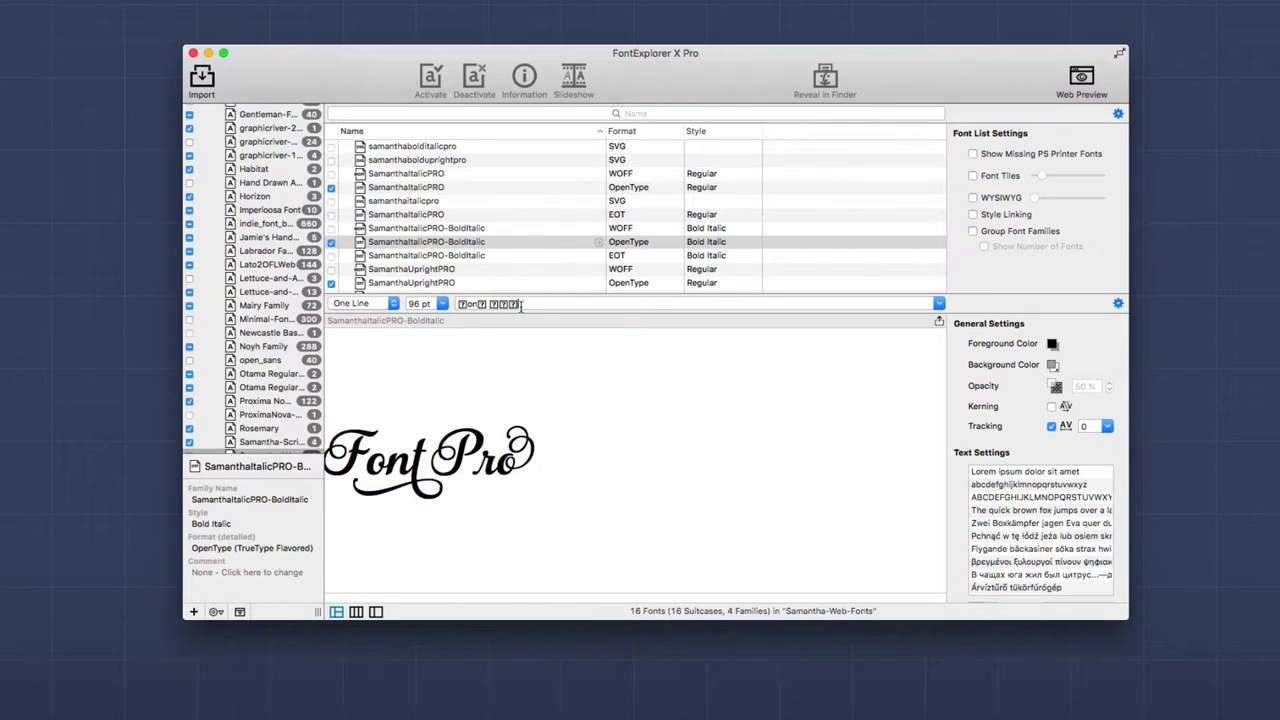
{"action": "left_click", "coordinate": [467, 246]}
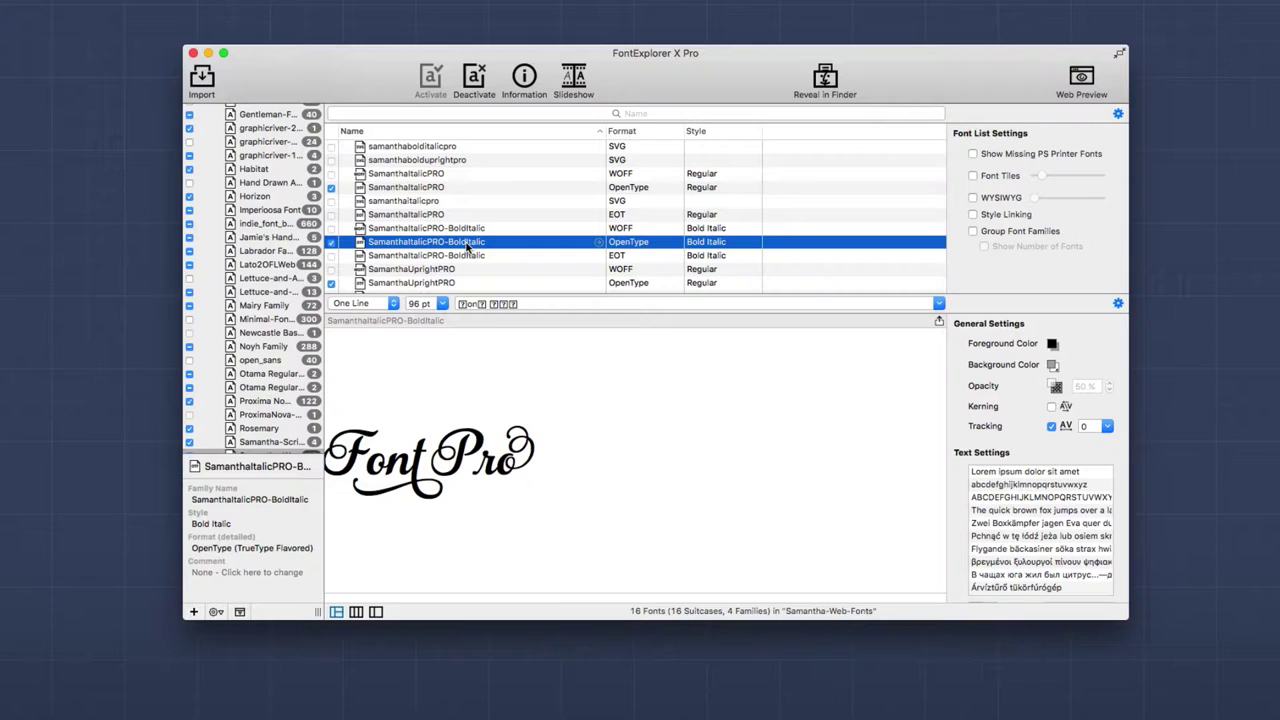
- Open the SamanthaItalicPRO-BoldItalic character map and inspect its swash A alternates with accents
{"action": "double_click", "coordinate": [467, 246]}
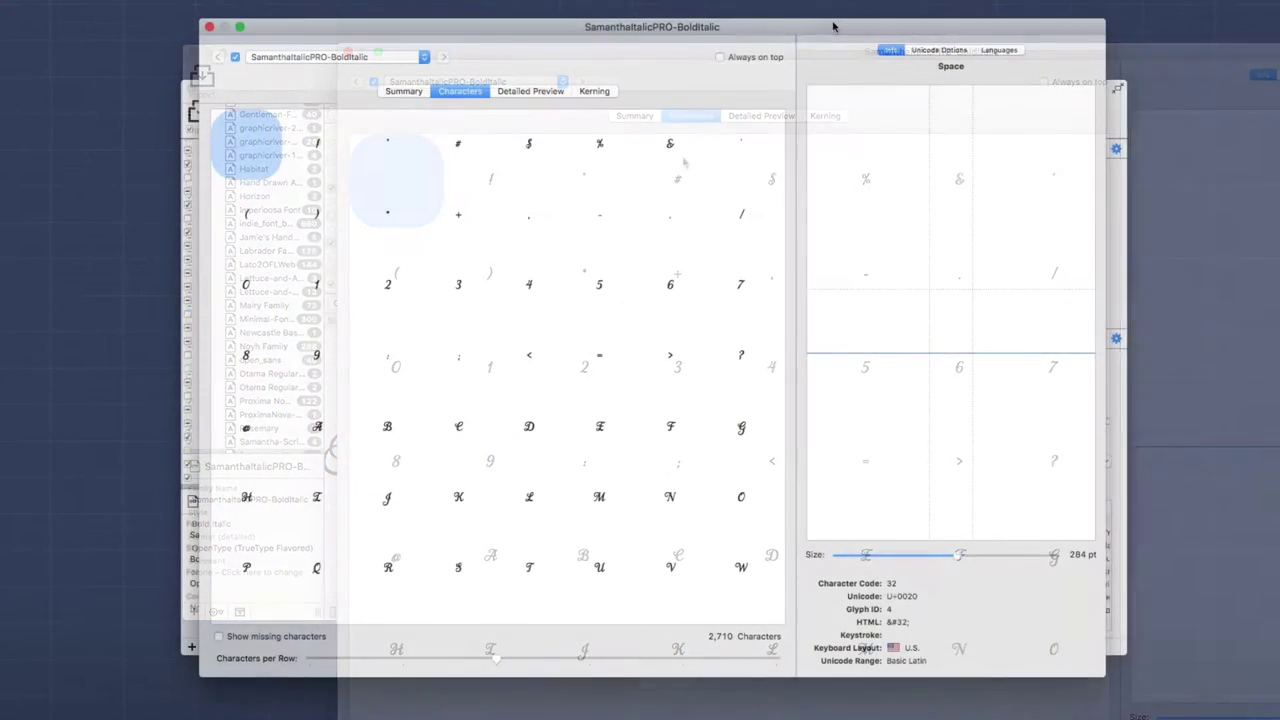
{"action": "scroll", "coordinate": [456, 288], "scroll_direction": "down", "scroll_amount": 15}
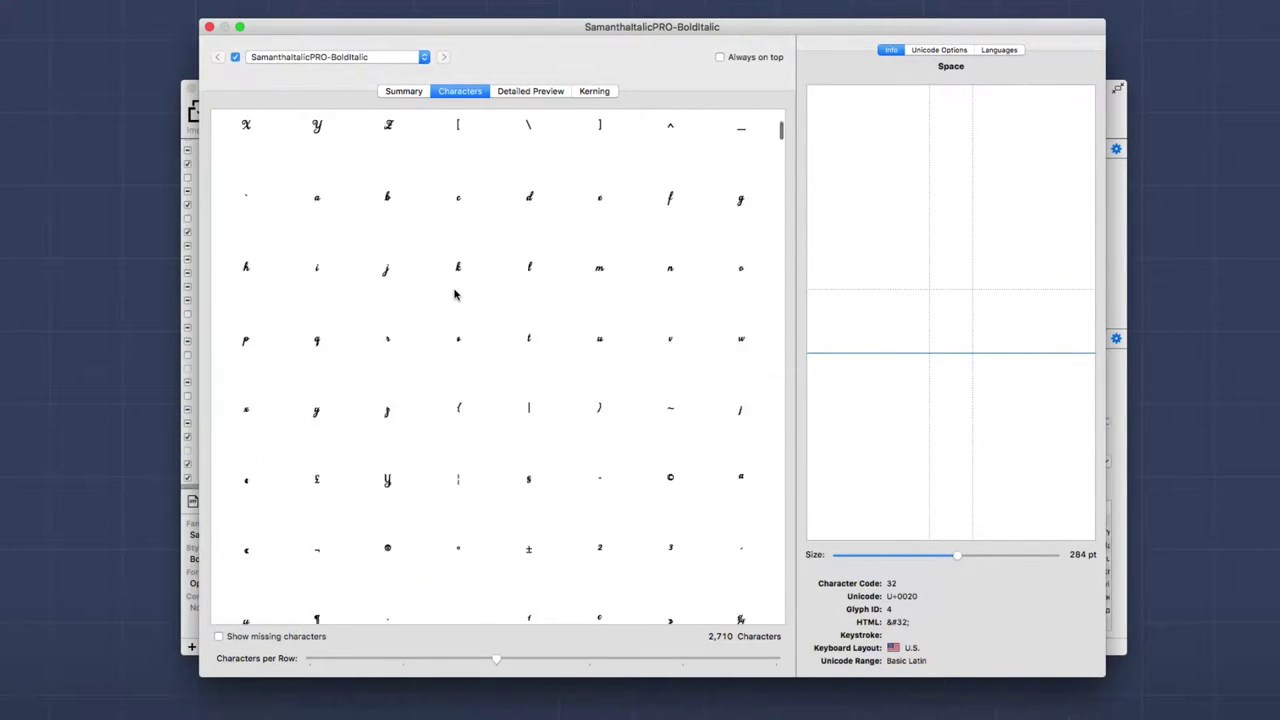
{"action": "scroll", "coordinate": [454, 294], "scroll_direction": "down", "scroll_amount": 20}
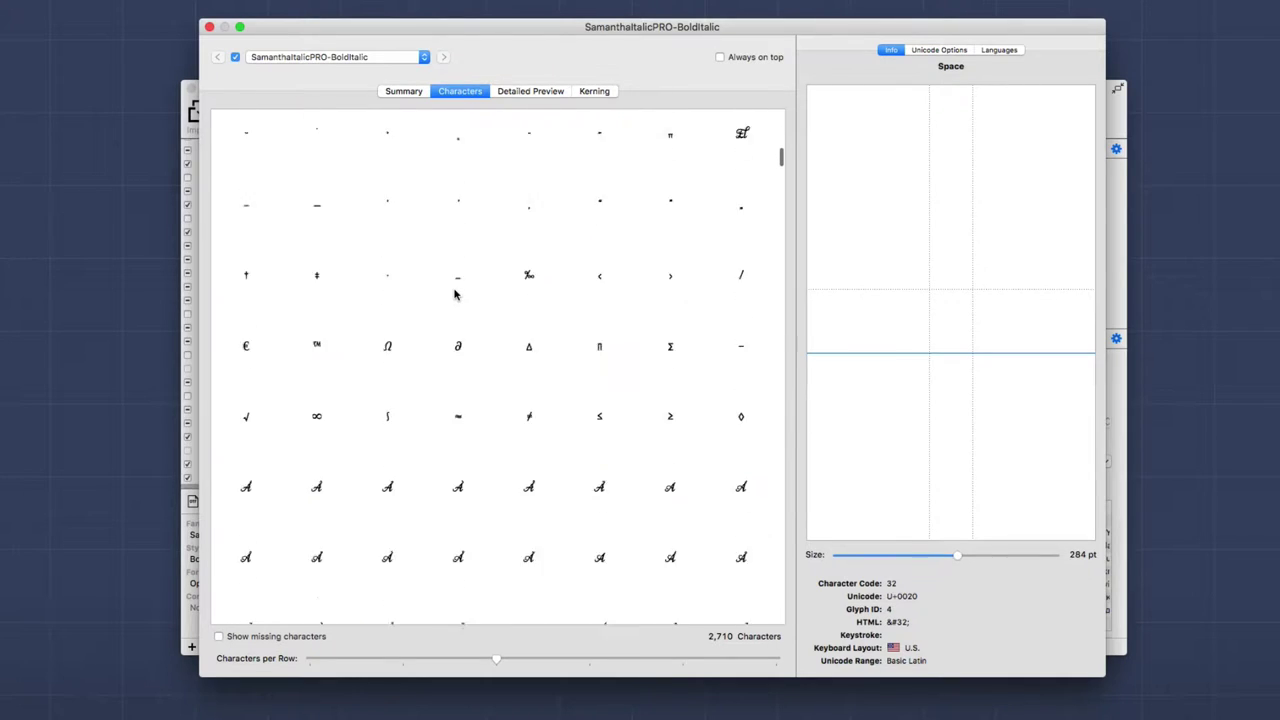
{"action": "scroll", "coordinate": [454, 294], "scroll_direction": "down", "scroll_amount": 3}
{"action": "scroll", "coordinate": [454, 294], "scroll_direction": "up", "scroll_amount": 3}
{"action": "left_click", "coordinate": [461, 393]}
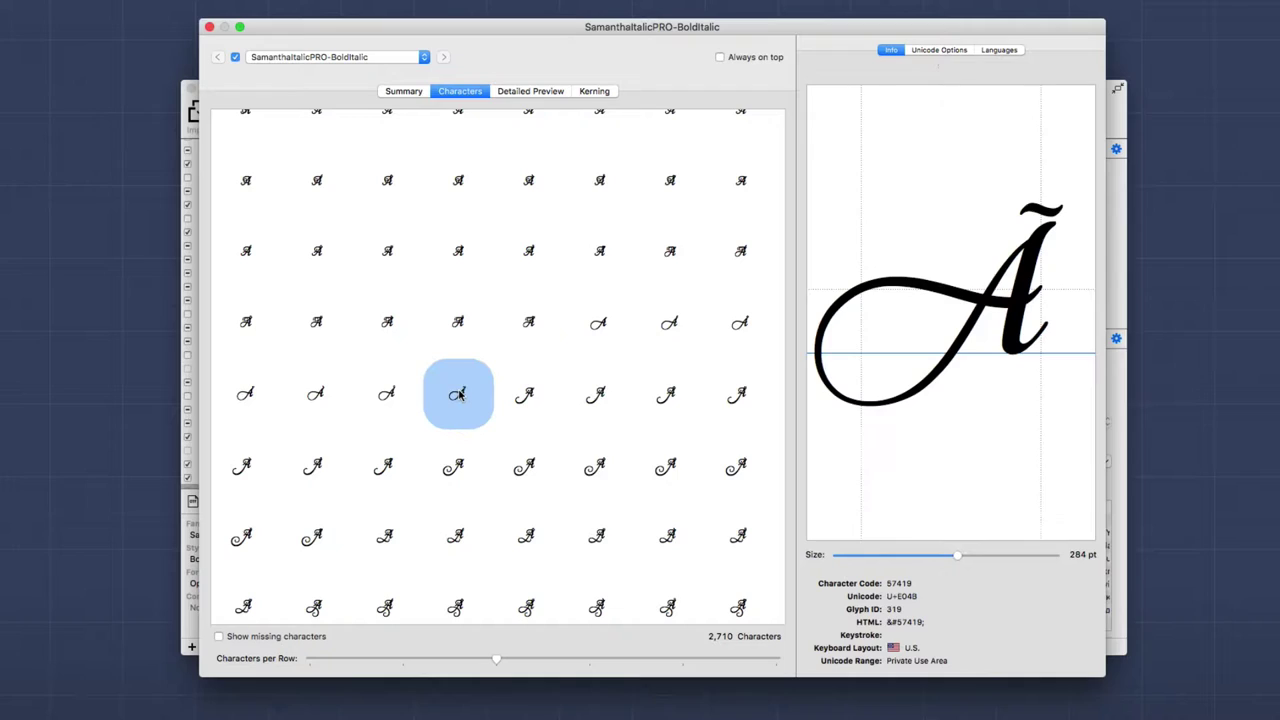
{"action": "left_click", "coordinate": [532, 399]}
{"action": "left_click", "coordinate": [583, 400]}
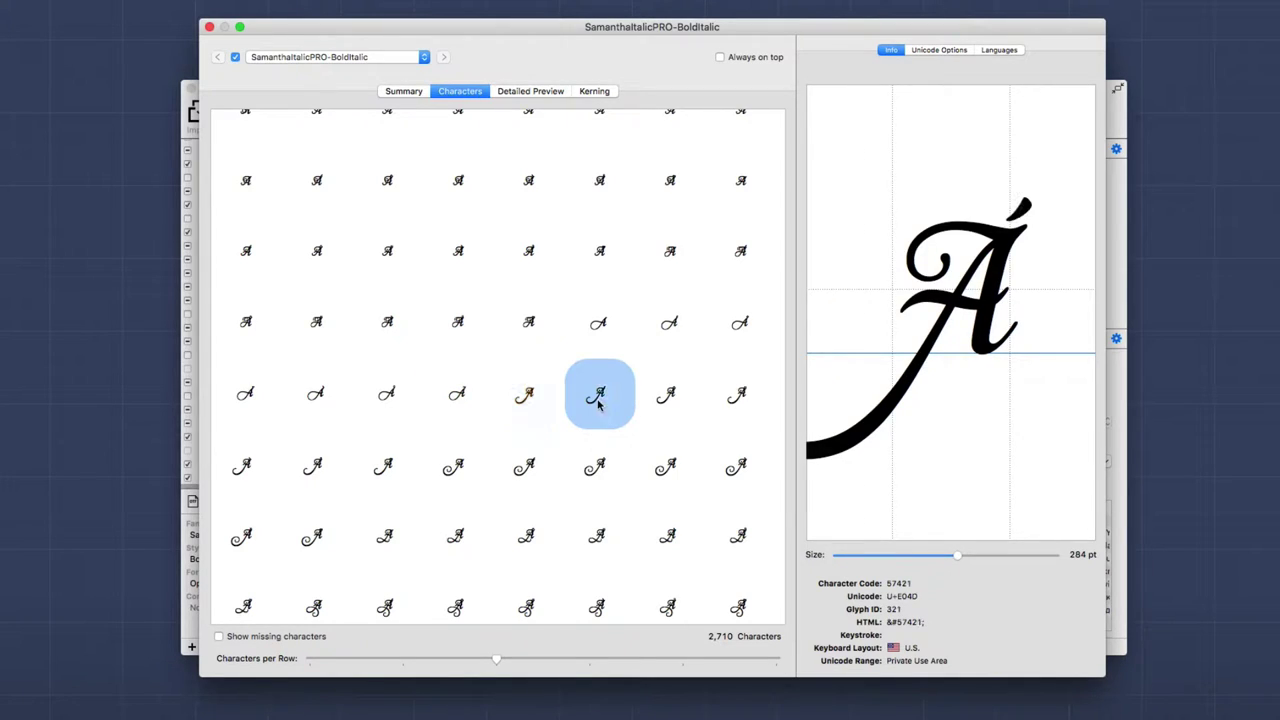
{"action": "left_click", "coordinate": [598, 330]}
{"action": "left_click", "coordinate": [455, 394]}
{"action": "left_click", "coordinate": [460, 322]}
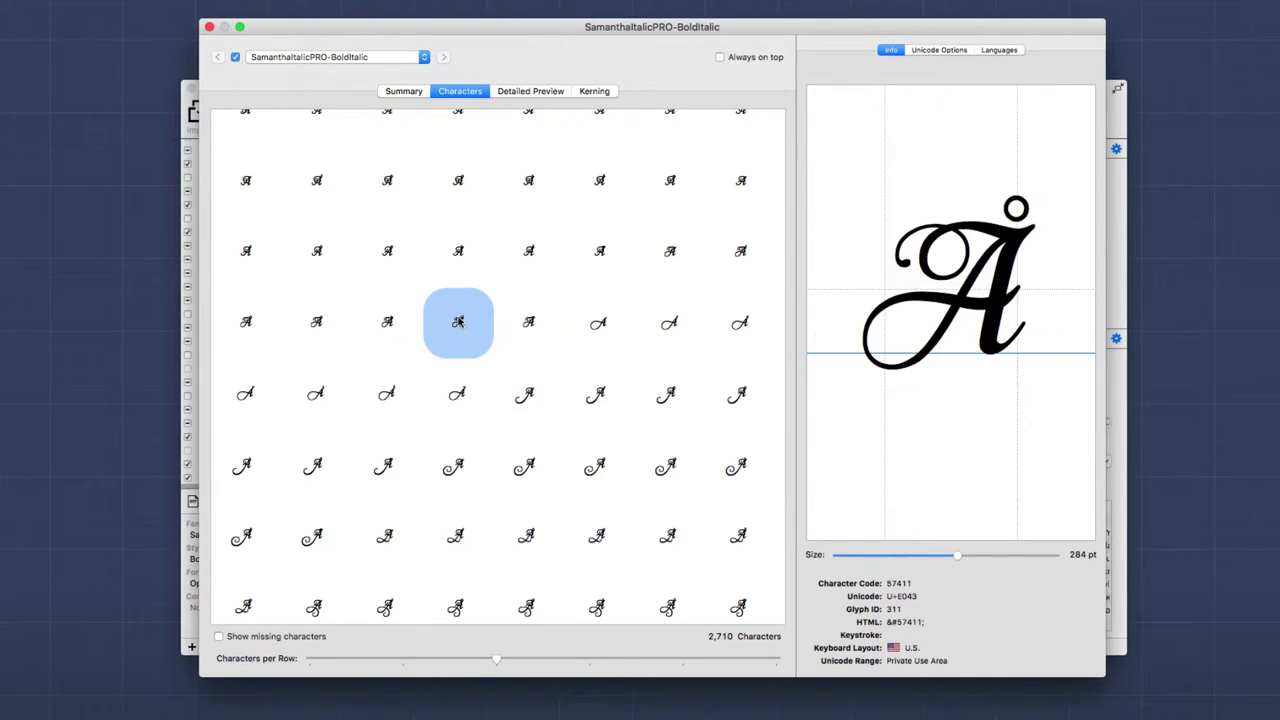
{"action": "left_click", "coordinate": [393, 322]}
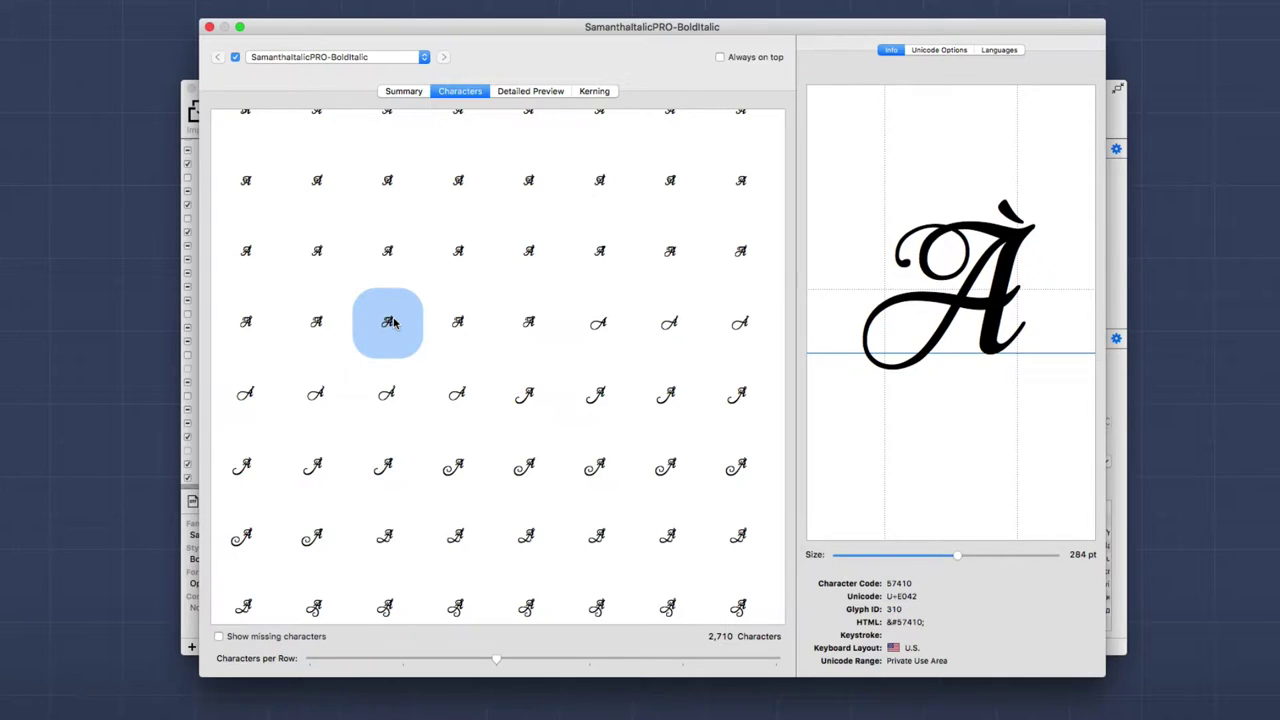
- Browse further to the ringed, tilde and long-tailed A variants and an ornate swash D
{"action": "scroll", "coordinate": [393, 322], "scroll_direction": "down", "scroll_amount": 1}
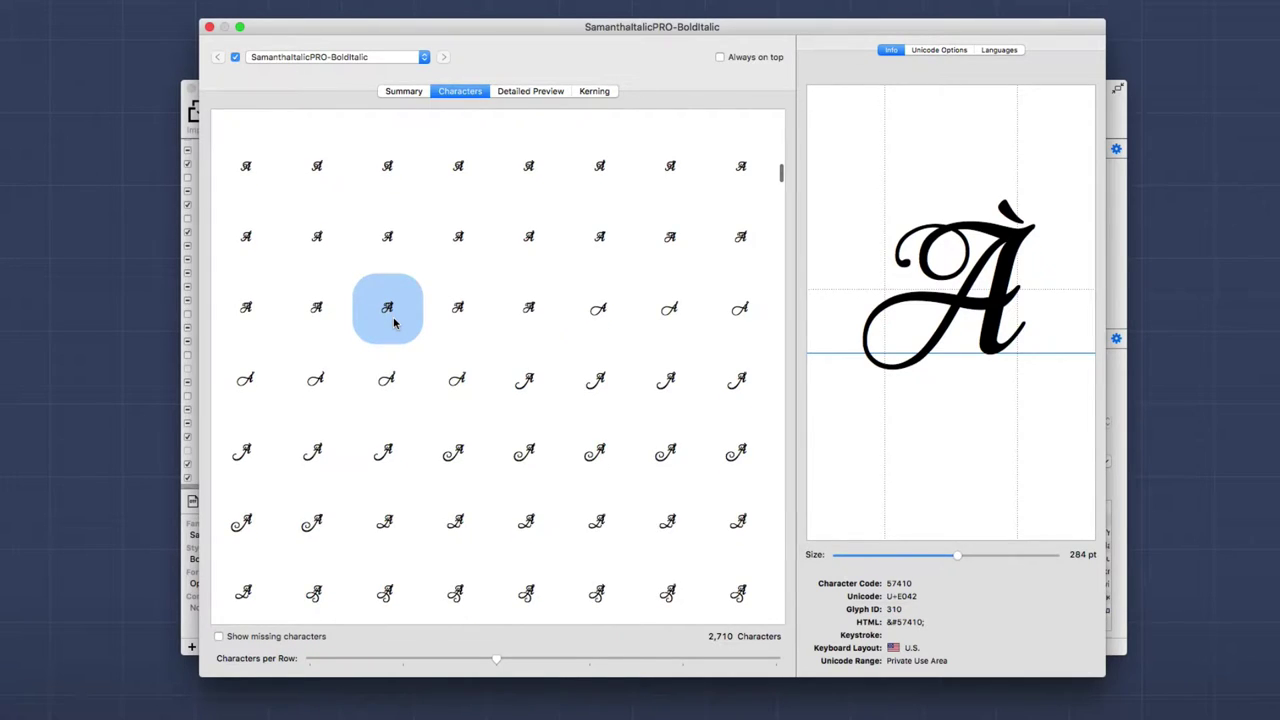
{"action": "left_click", "coordinate": [387, 376]}
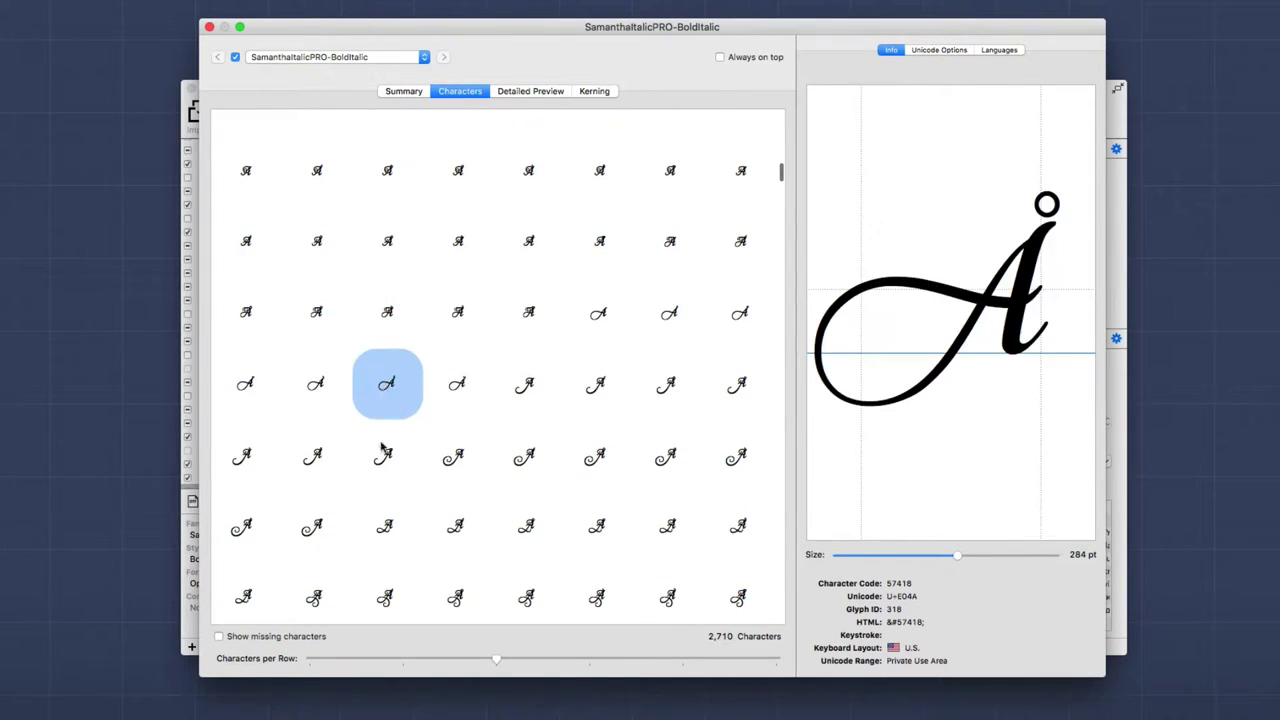
{"action": "left_click", "coordinate": [383, 452]}
{"action": "scroll", "coordinate": [378, 473], "scroll_direction": "down", "scroll_amount": 10}
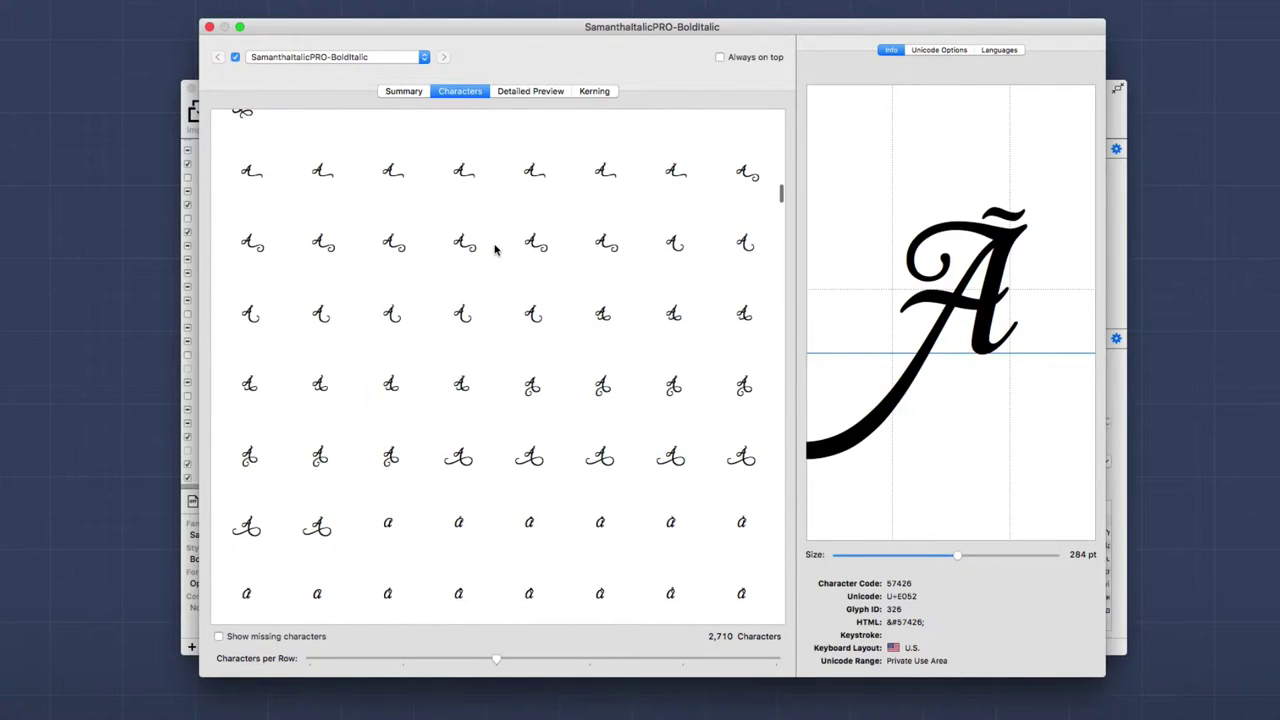
{"action": "left_click", "coordinate": [463, 243]}
{"action": "left_click", "coordinate": [395, 243]}
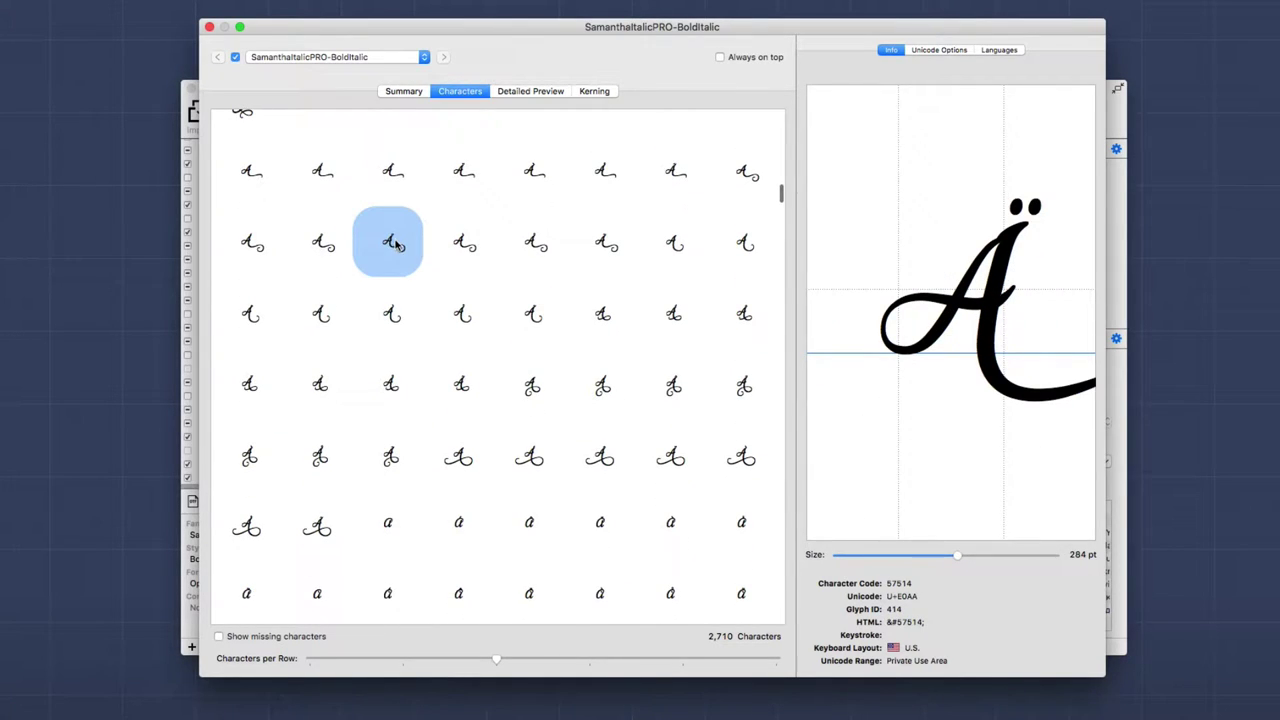
{"action": "left_click", "coordinate": [391, 318]}
{"action": "left_click", "coordinate": [390, 384]}
{"action": "scroll", "coordinate": [390, 389], "scroll_direction": "down", "scroll_amount": 10}
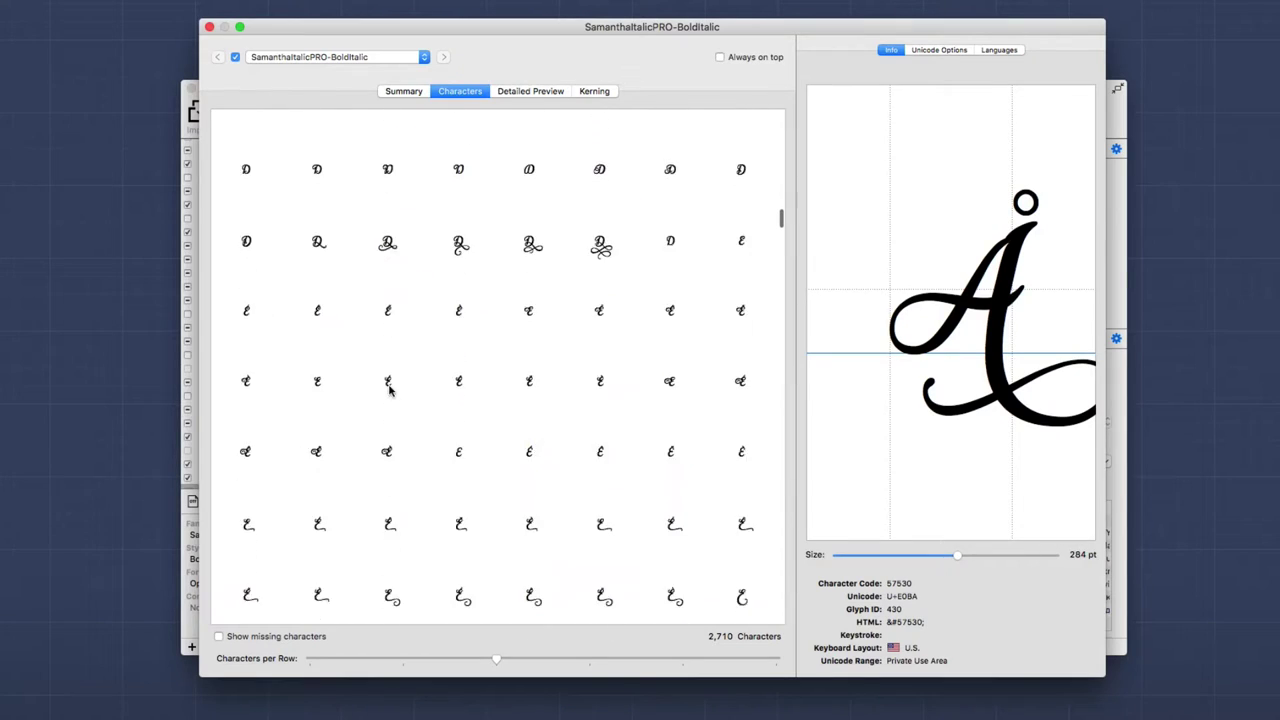
{"action": "left_click", "coordinate": [462, 176]}
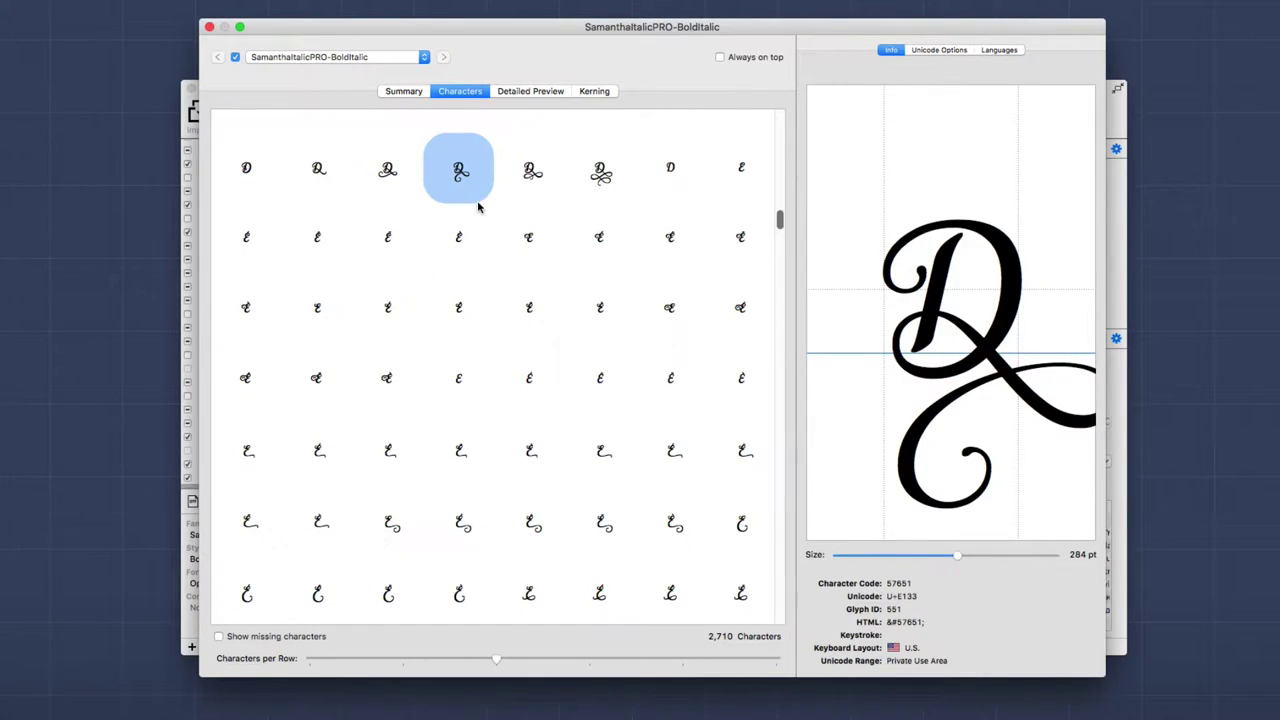
{"action": "scroll", "coordinate": [459, 346], "scroll_direction": "down", "scroll_amount": 8}
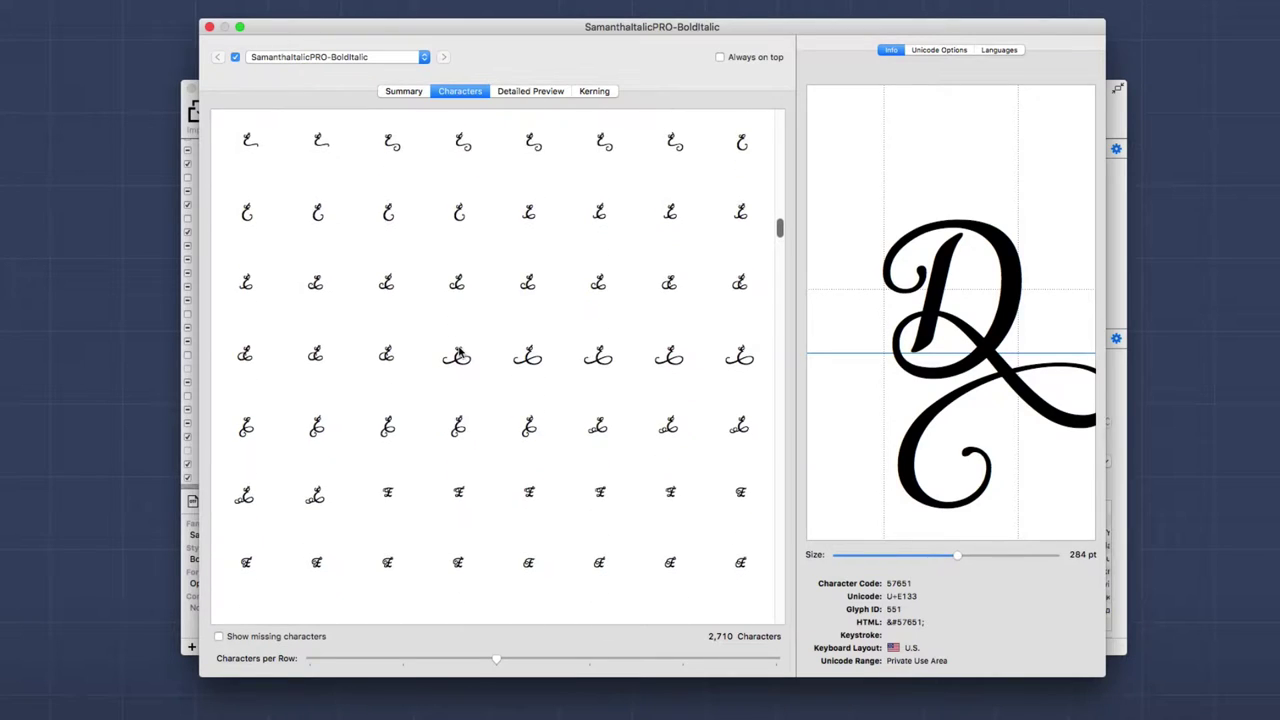
{"action": "scroll", "coordinate": [459, 351], "scroll_direction": "down", "scroll_amount": 10}
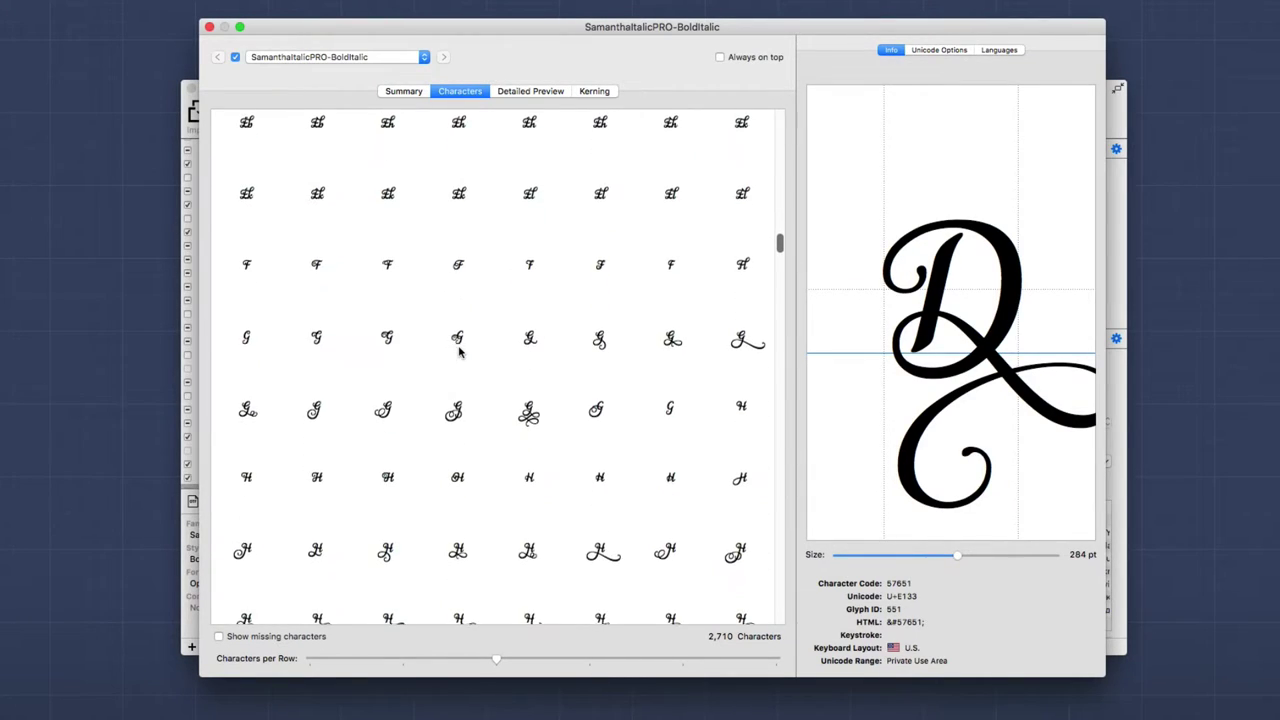
- Select the swash F glyph and highlight its HTML entity &#57787; in the info panel
{"action": "left_click", "coordinate": [459, 267]}
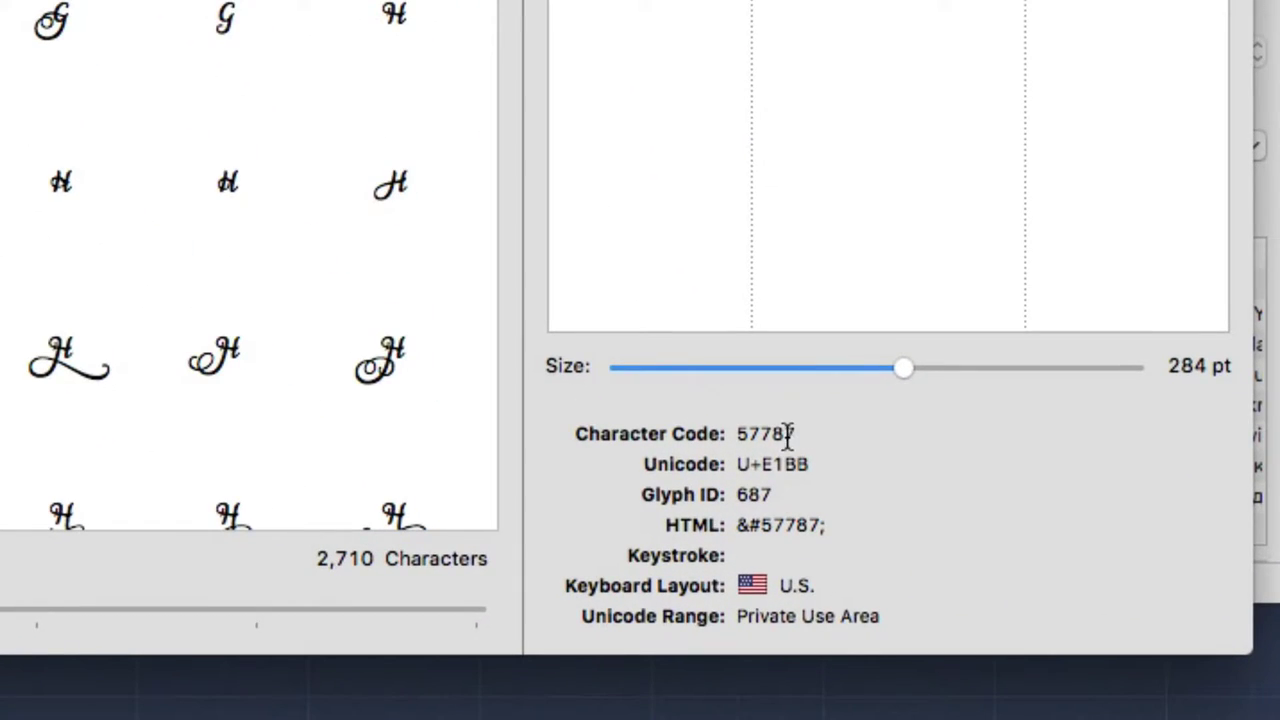
{"action": "double_click", "coordinate": [777, 434]}
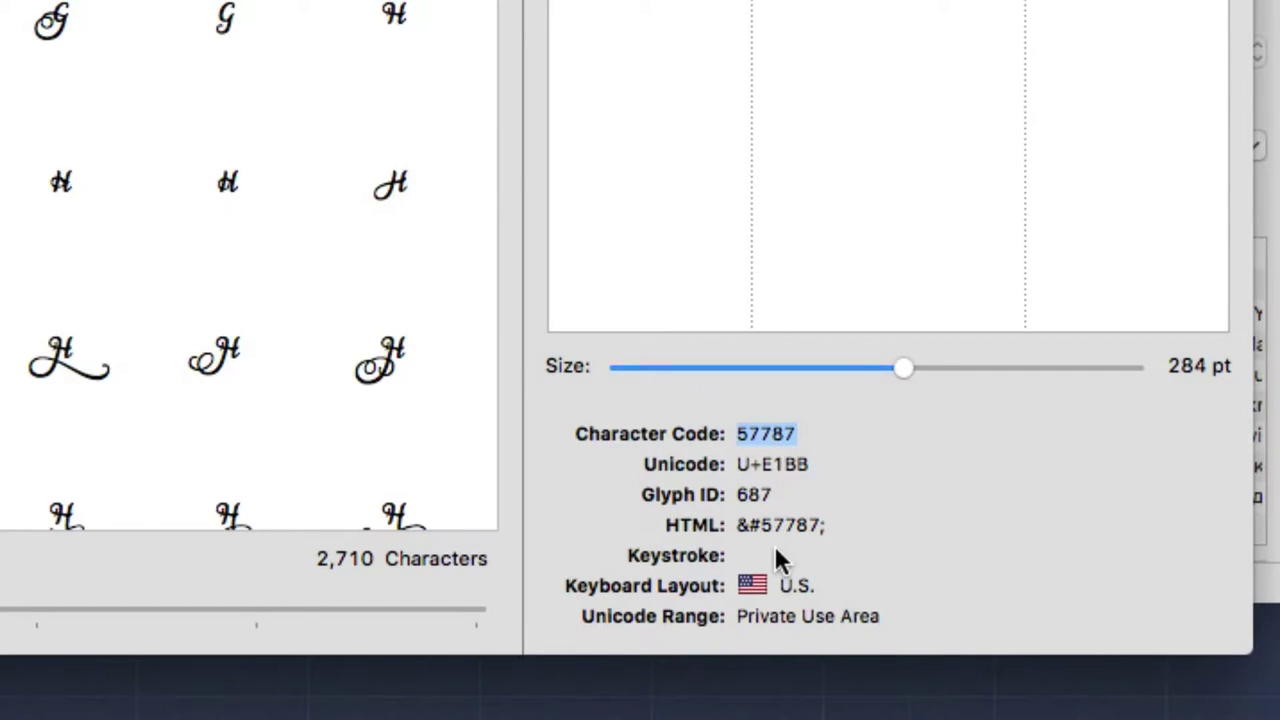
{"action": "left_click", "coordinate": [749, 522]}
{"action": "left_click_drag", "start_coordinate": [737, 525], "coordinate": [826, 526]}
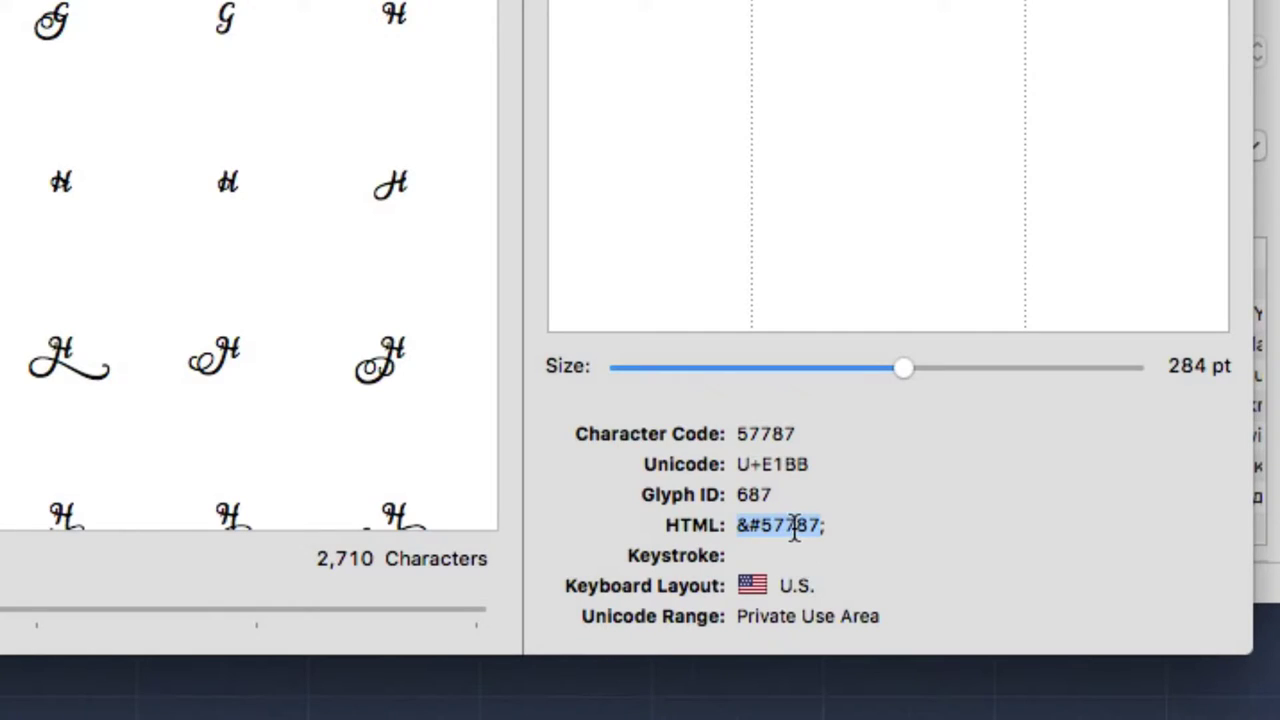
{"action": "left_click", "coordinate": [742, 524]}
{"action": "left_click_drag", "start_coordinate": [737, 525], "coordinate": [822, 527]}
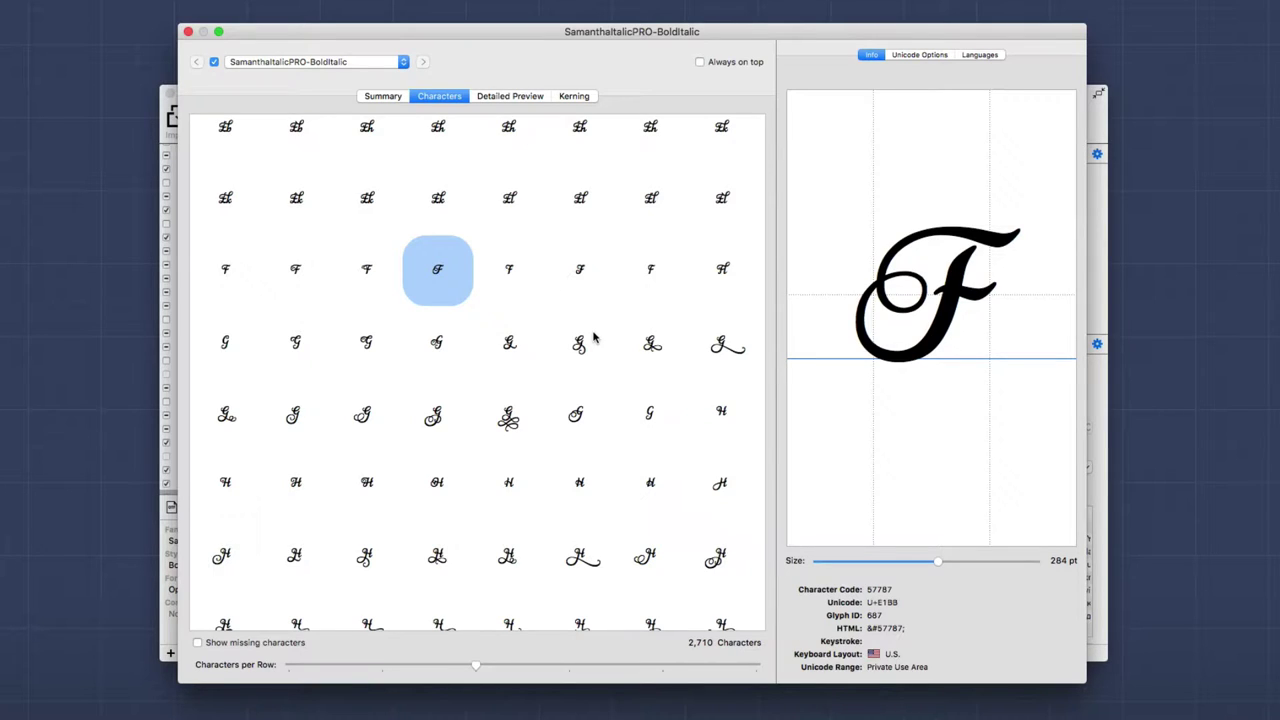
- Scroll the glyph grid, then select the swash F's HTML code &#57787; in the Info panel
{"action": "scroll", "coordinate": [593, 338], "scroll_direction": "down", "scroll_amount": 15}
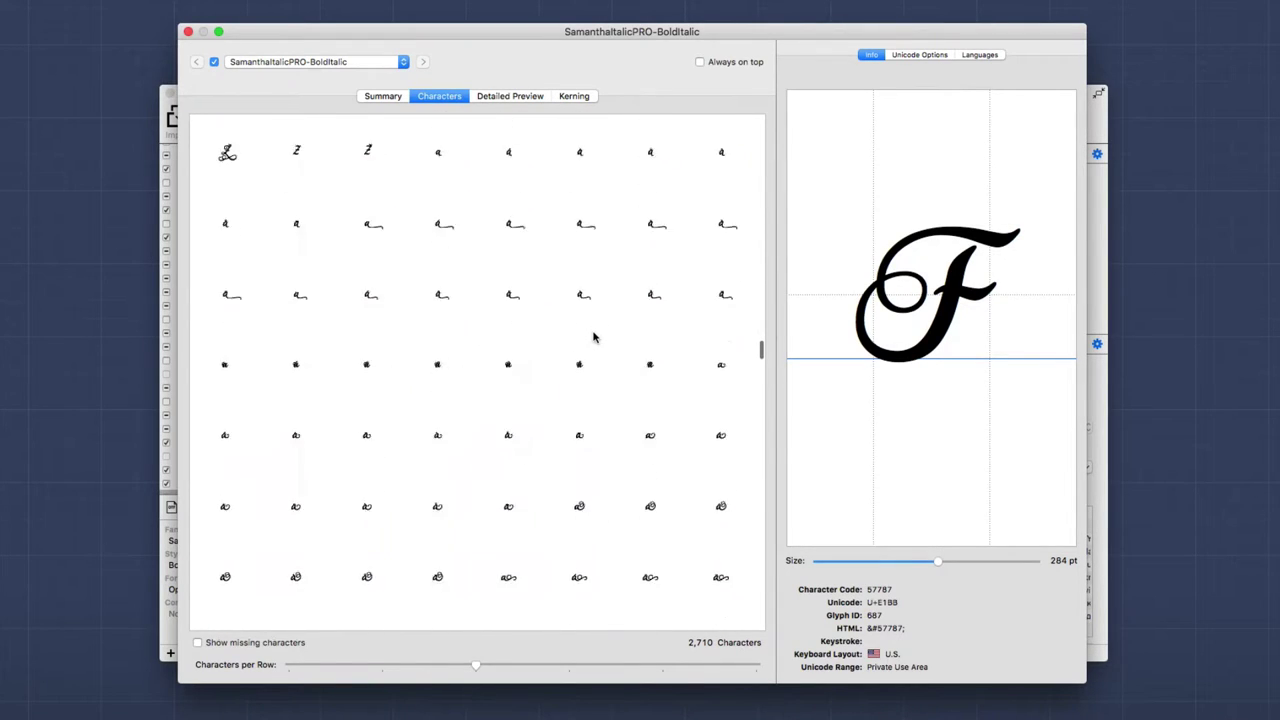
{"action": "scroll", "coordinate": [593, 338], "scroll_direction": "down", "scroll_amount": 10}
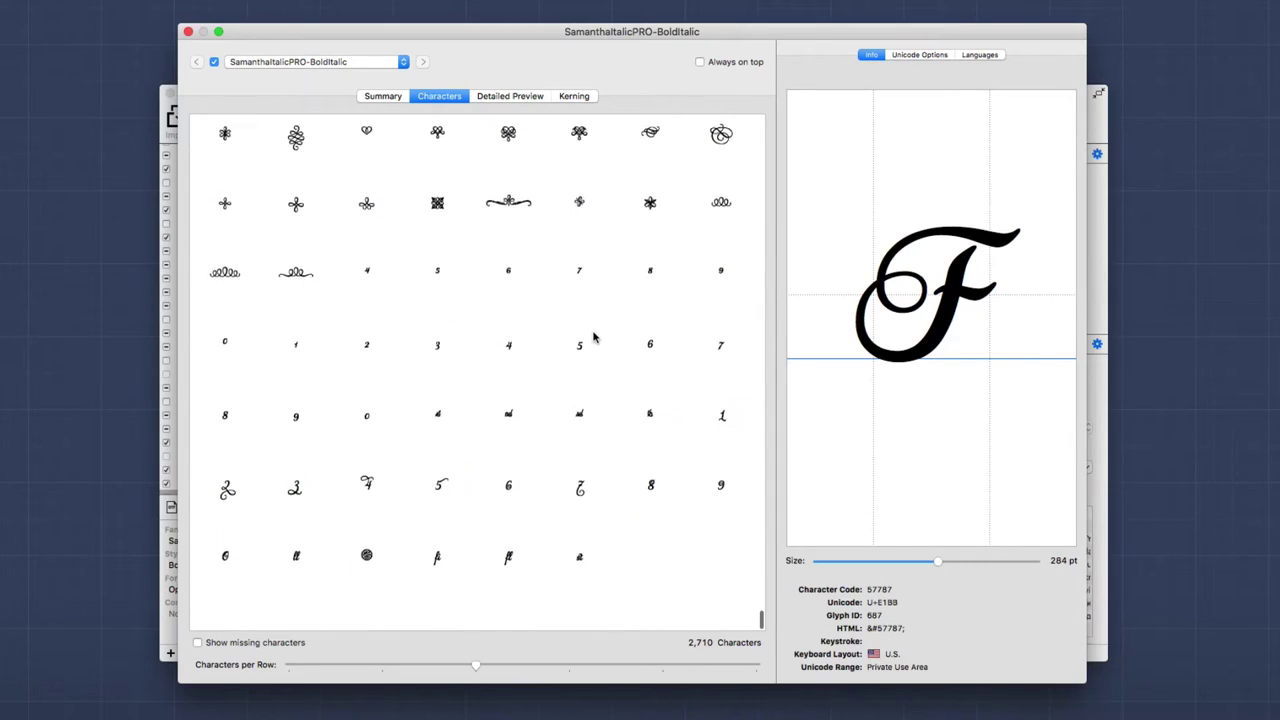
{"action": "scroll", "coordinate": [593, 338], "scroll_direction": "up", "scroll_amount": 20}
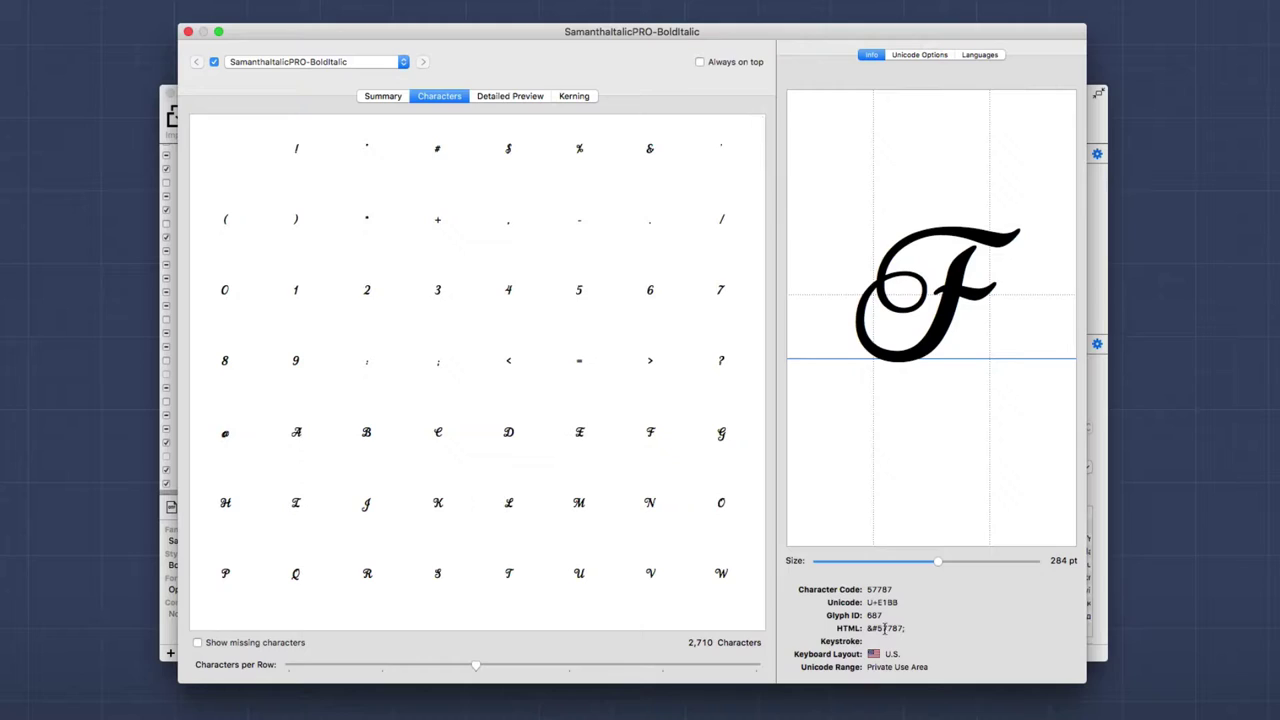
{"action": "left_click_drag", "start_coordinate": [866, 628], "coordinate": [907, 627]}
- Scroll further down the SamanthaItalicPRO-BoldItalic character grid
{"action": "scroll", "coordinate": [460, 245], "scroll_direction": "down", "scroll_amount": 5}
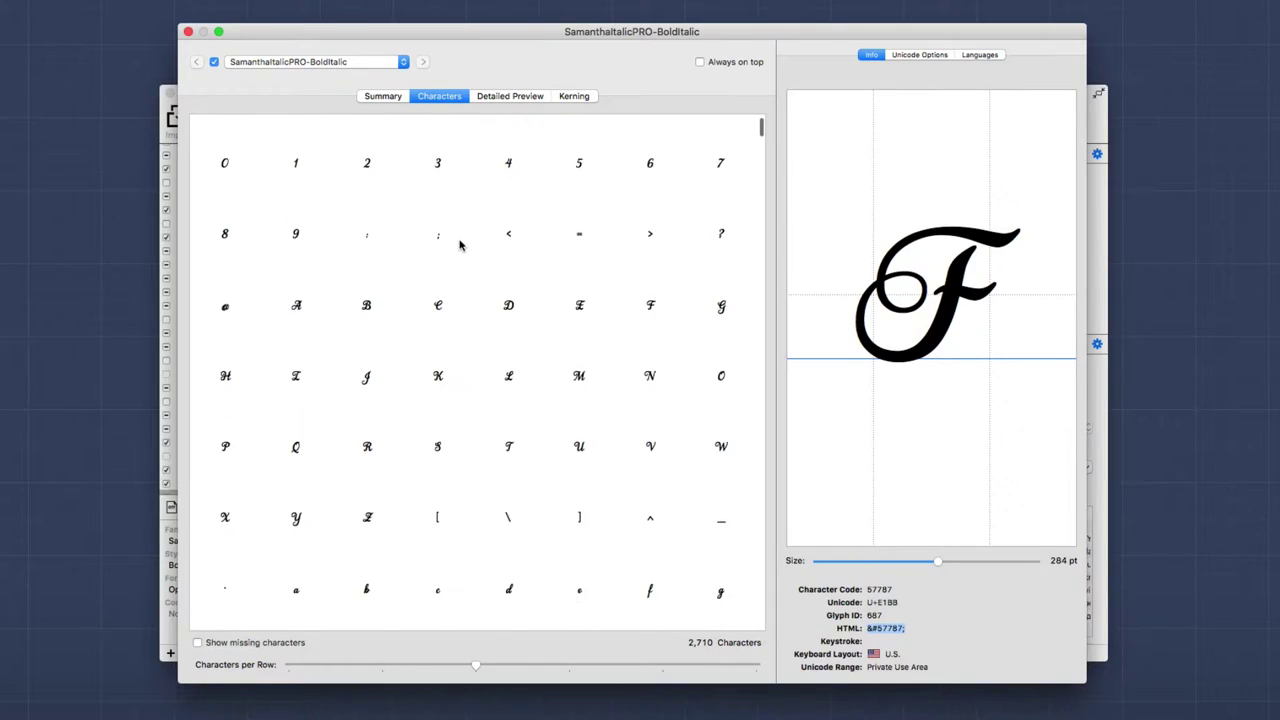
{"action": "scroll", "coordinate": [460, 245], "scroll_direction": "down", "scroll_amount": 10}
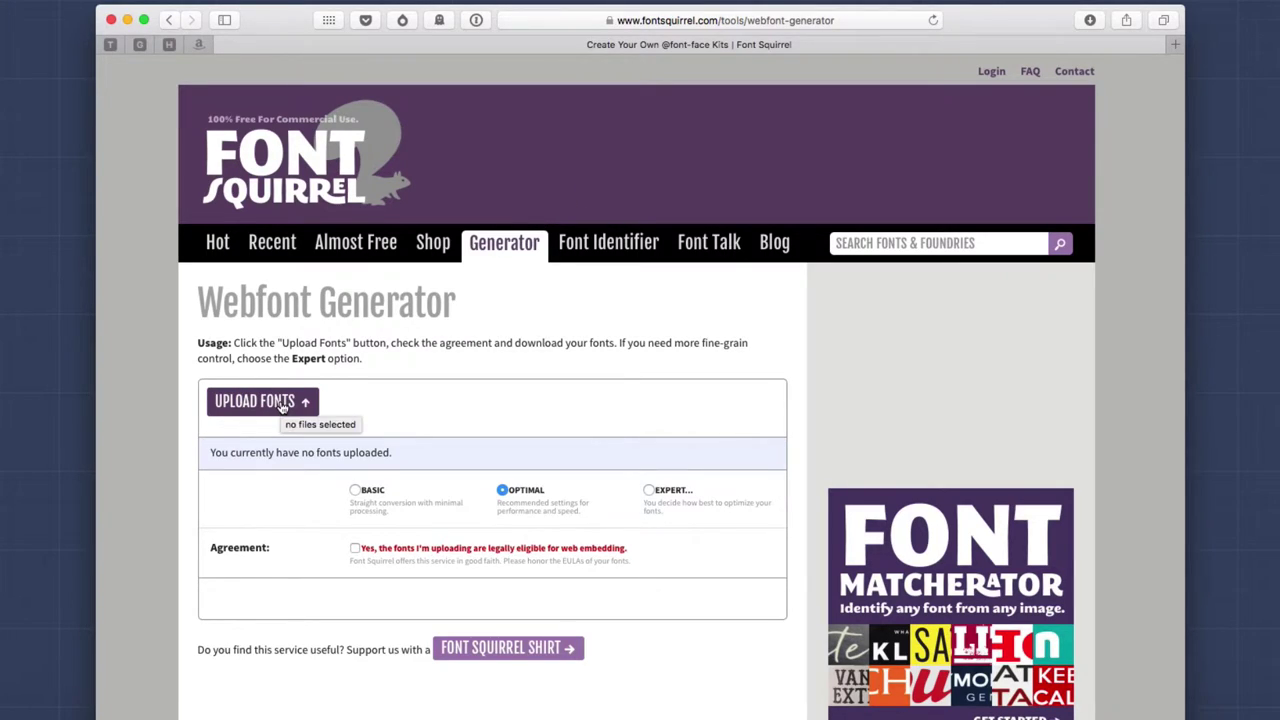
- Upload samanthabolditalicpro.woff from the Desktop to the Webfont Generator
{"action": "left_click", "coordinate": [281, 405]}
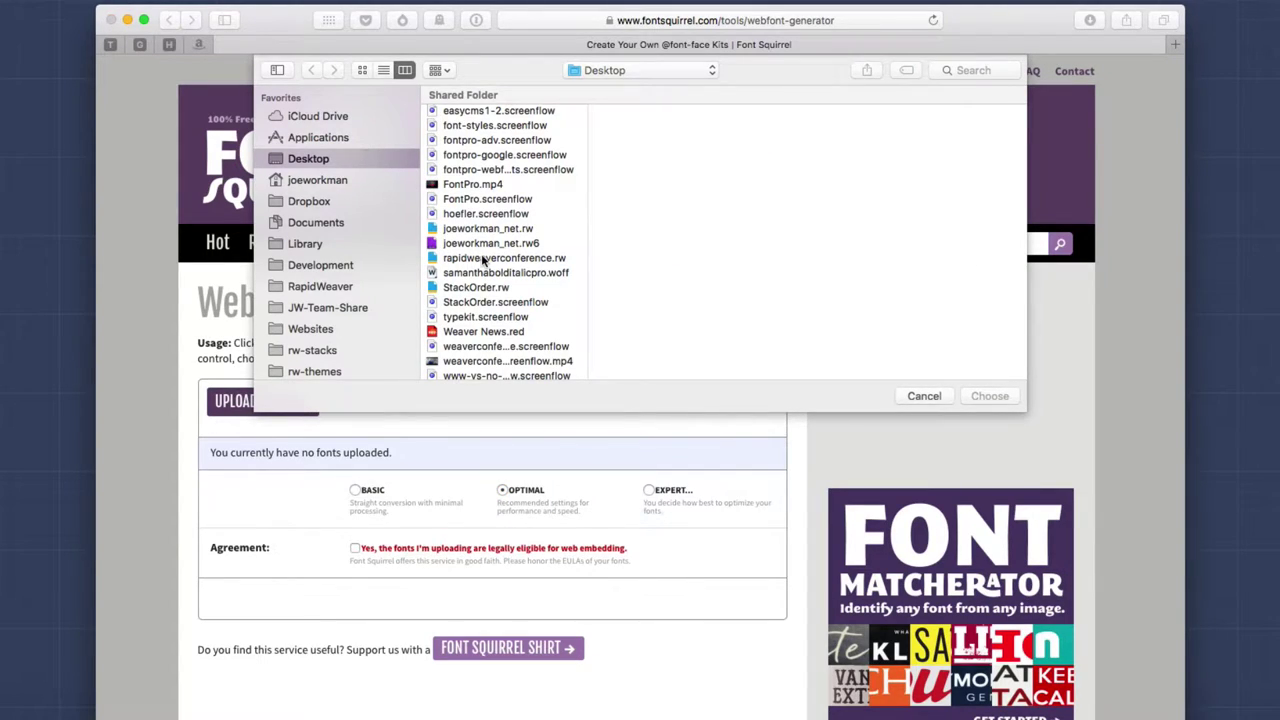
{"action": "scroll", "coordinate": [480, 260], "scroll_direction": "down", "scroll_amount": 2}
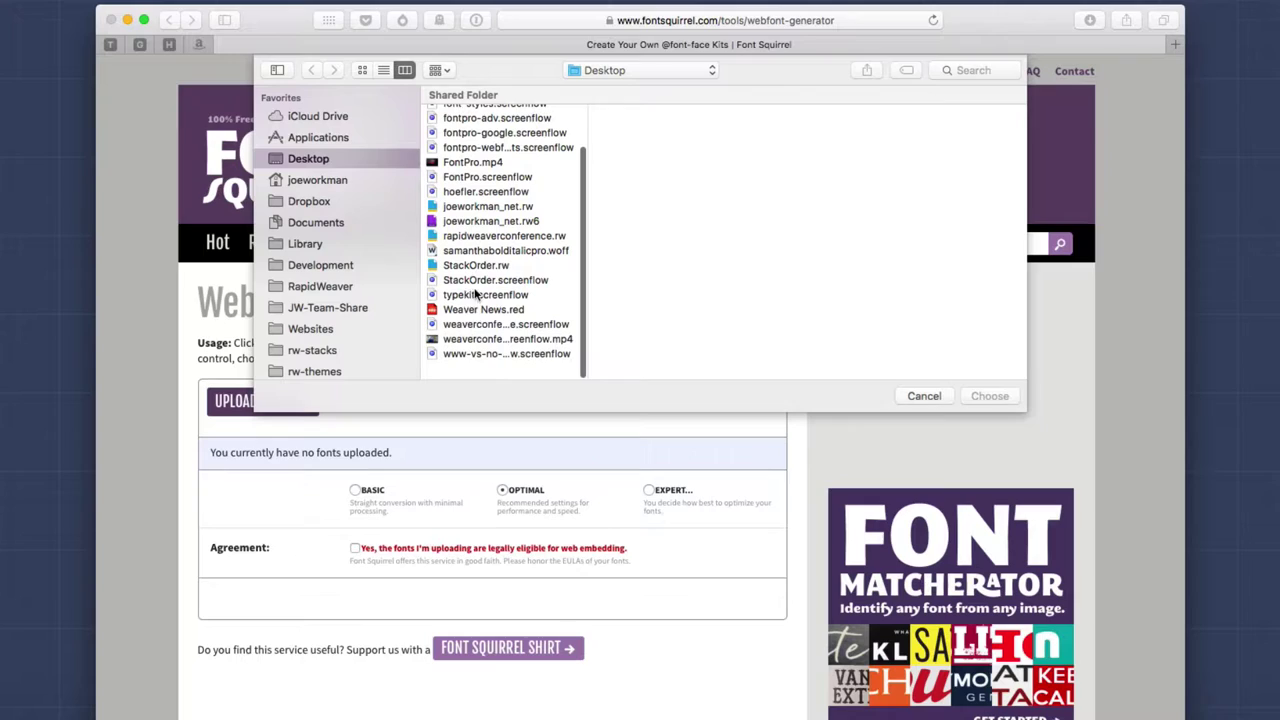
{"action": "scroll", "coordinate": [478, 290], "scroll_direction": "up", "scroll_amount": 1}
{"action": "left_click", "coordinate": [475, 270]}
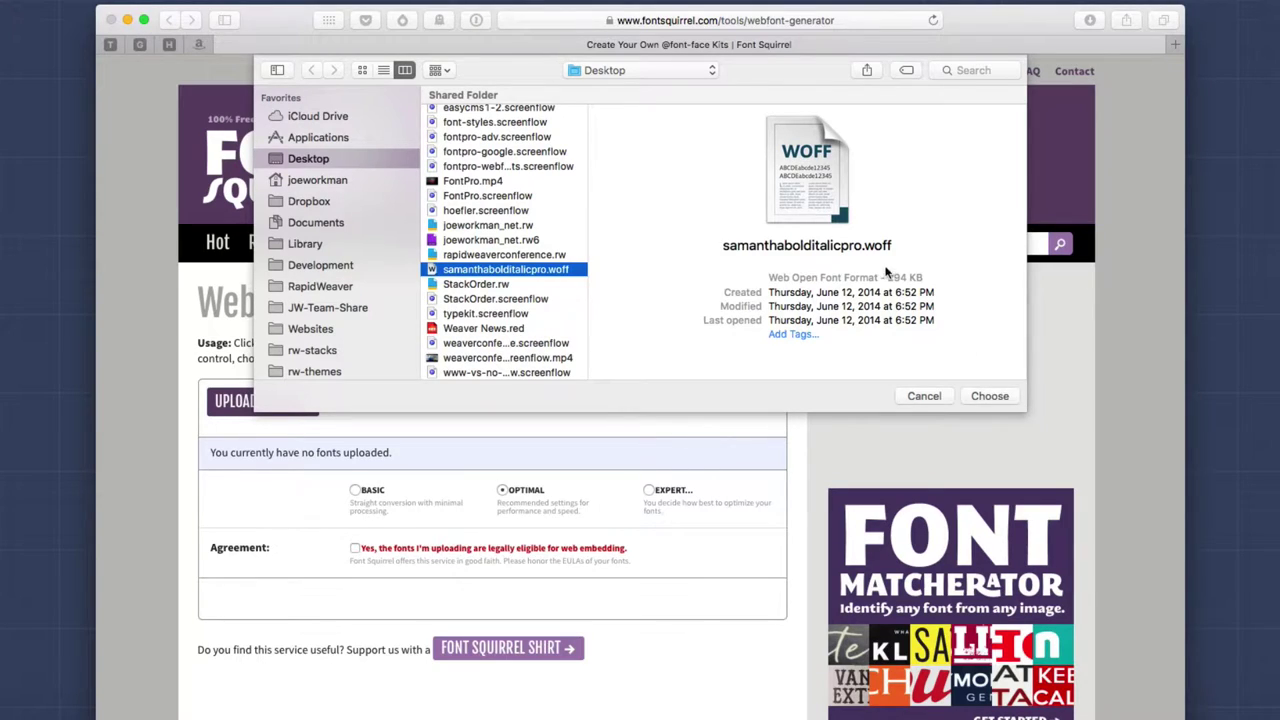
{"action": "left_click", "coordinate": [988, 397]}
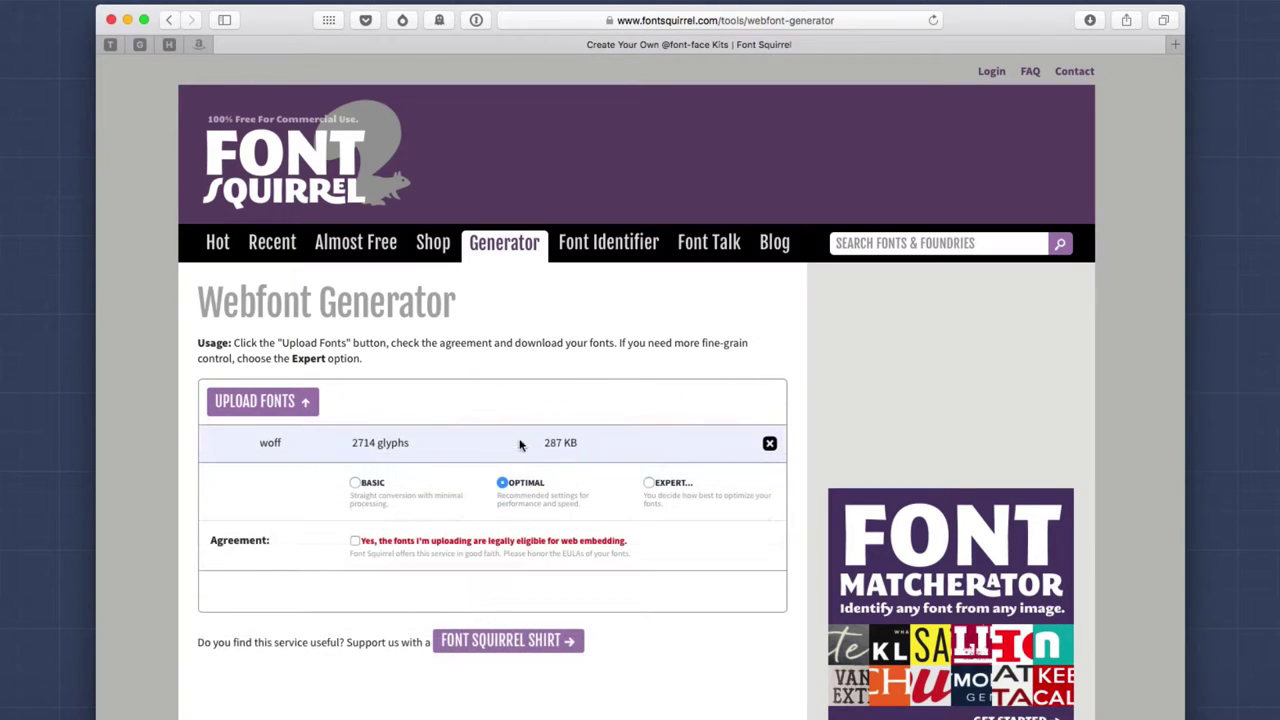
- Switch to Expert mode with WOFF as the only format and Keep Existing hinting
{"action": "left_click", "coordinate": [649, 484]}
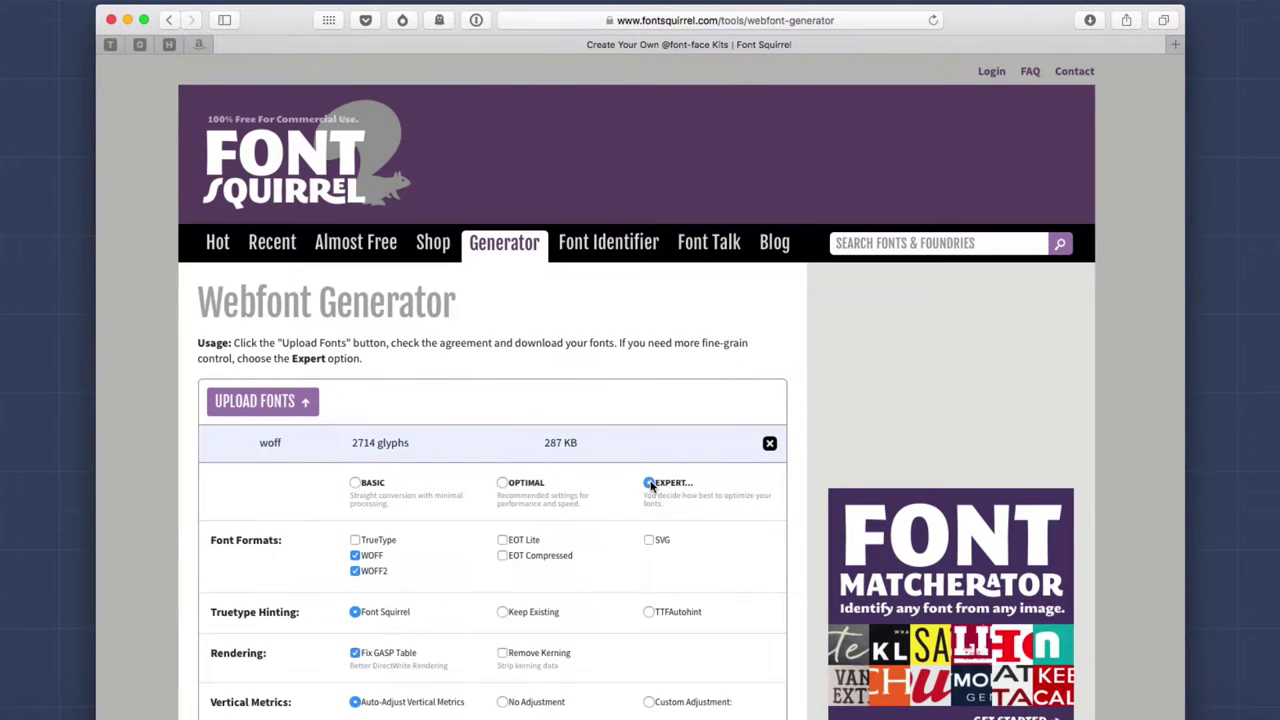
{"action": "scroll", "coordinate": [650, 486], "scroll_direction": "down", "scroll_amount": 3}
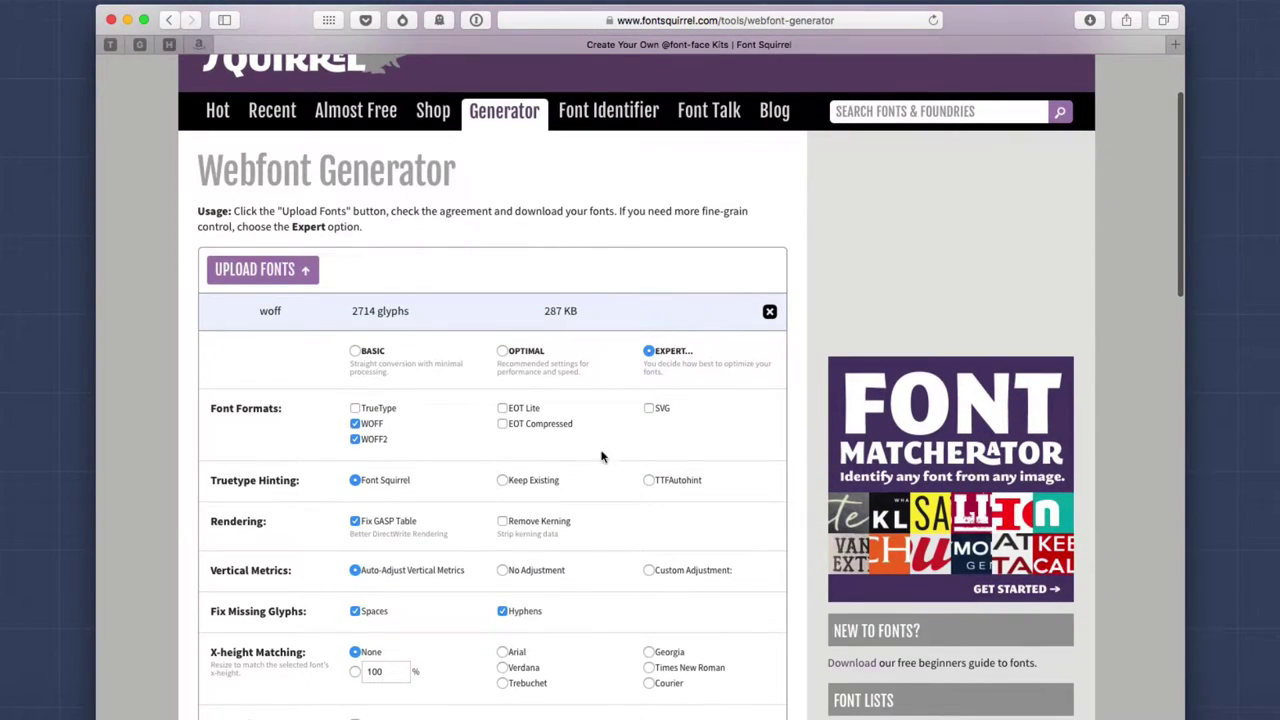
{"action": "left_click", "coordinate": [354, 440]}
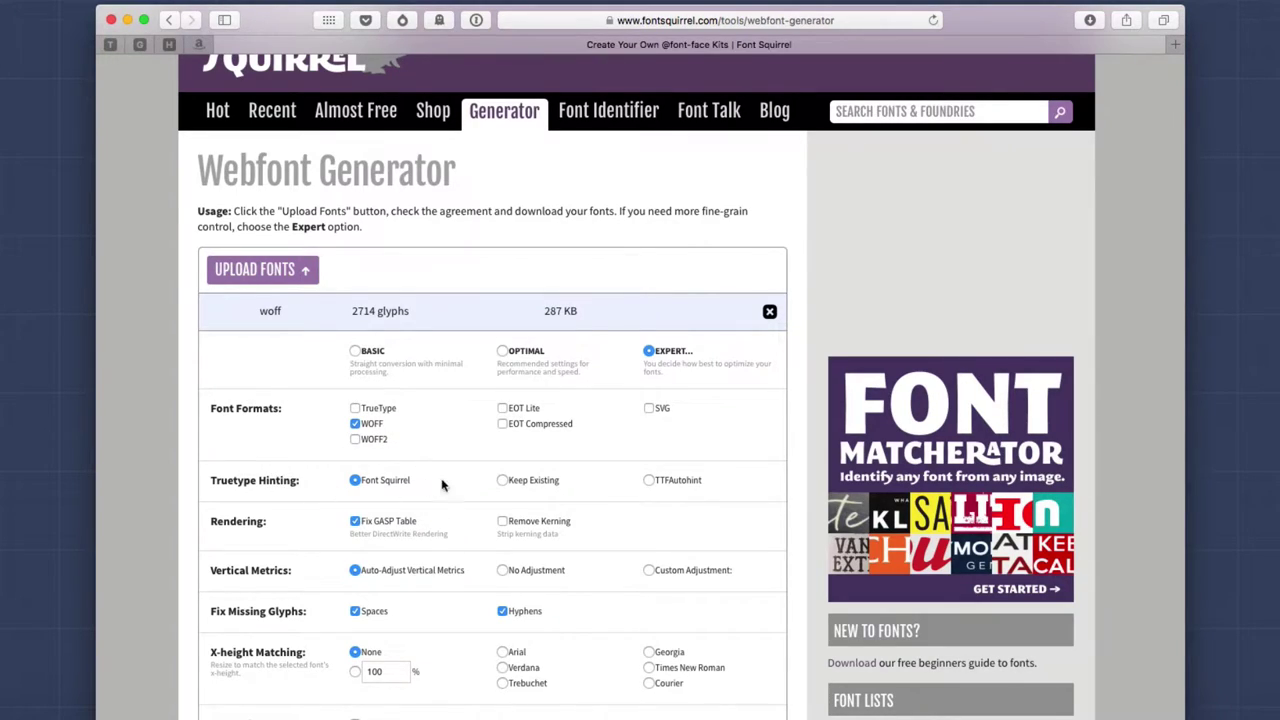
{"action": "left_click", "coordinate": [503, 481]}
- Turn off Fix GASP Table, choose No Adjustment, and disable the missing hyphen and space fixes
{"action": "scroll", "coordinate": [503, 483], "scroll_direction": "down", "scroll_amount": 2}
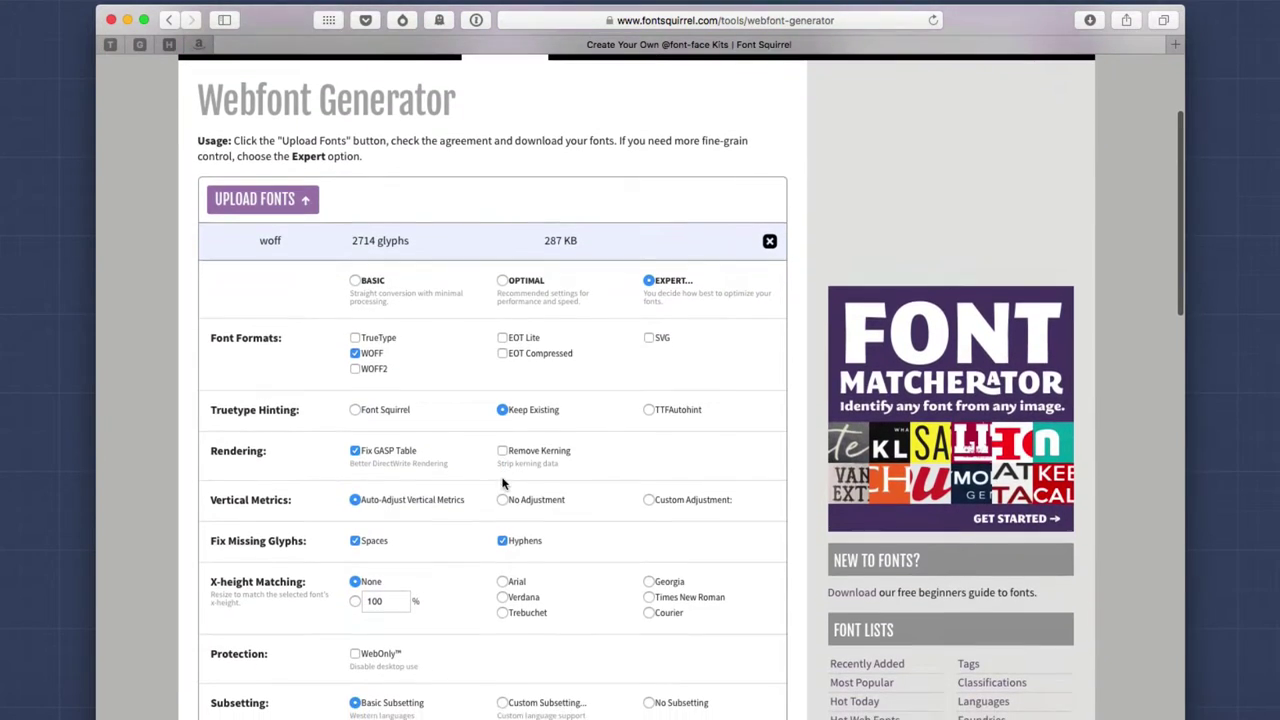
{"action": "left_click", "coordinate": [354, 451]}
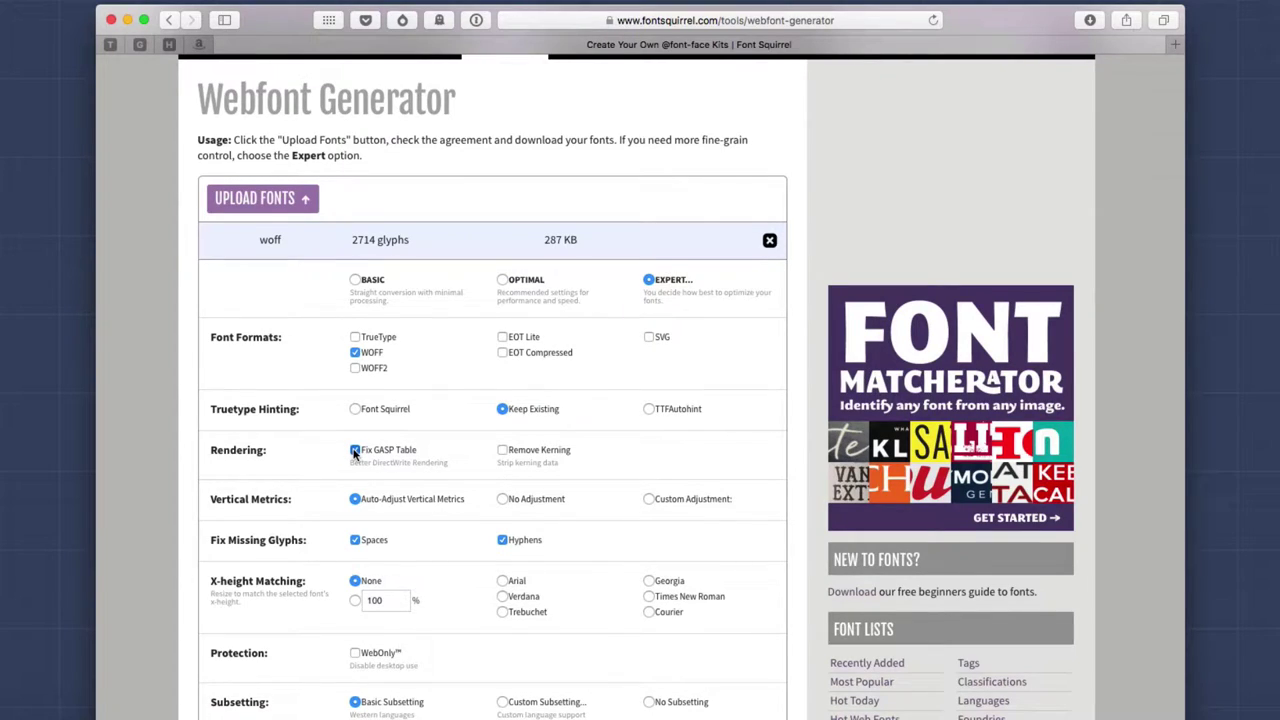
{"action": "left_click", "coordinate": [503, 500]}
{"action": "left_click", "coordinate": [502, 540]}
{"action": "scroll", "coordinate": [430, 535], "scroll_direction": "down", "scroll_amount": 1}
{"action": "left_click", "coordinate": [356, 522]}
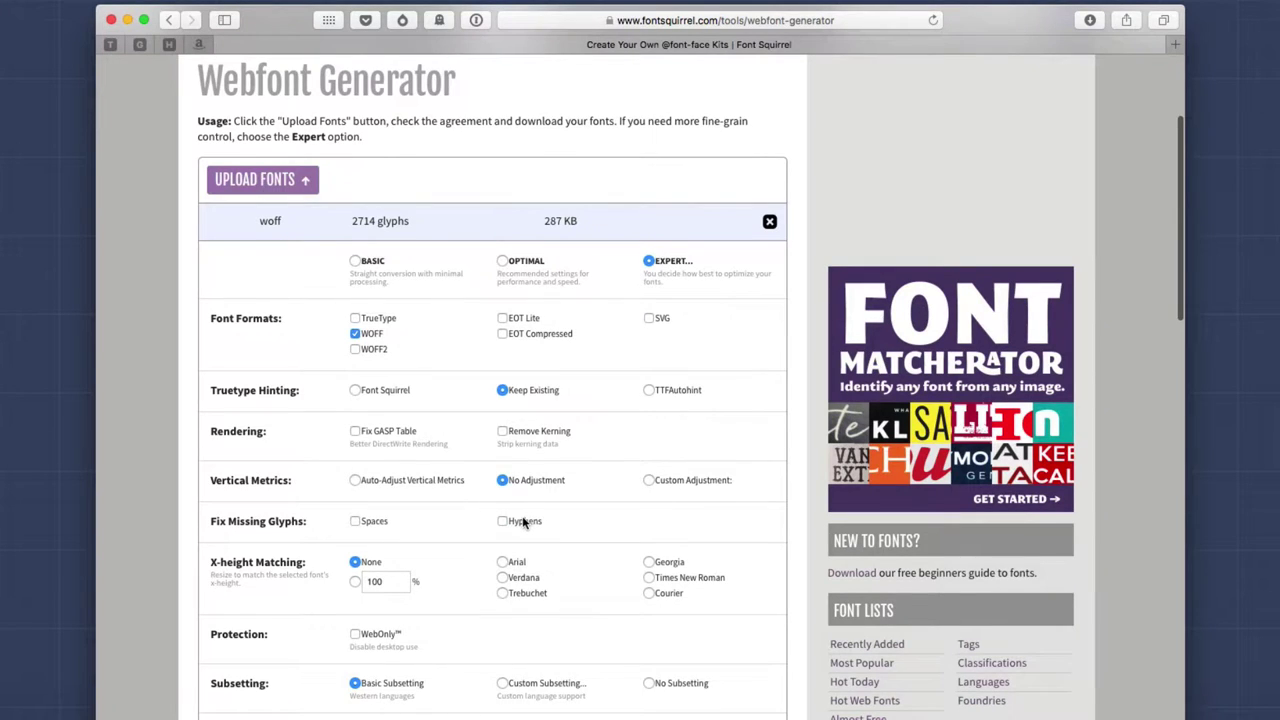
{"action": "scroll", "coordinate": [523, 520], "scroll_direction": "down", "scroll_amount": 3}
{"action": "scroll", "coordinate": [395, 490], "scroll_direction": "down", "scroll_amount": 5}
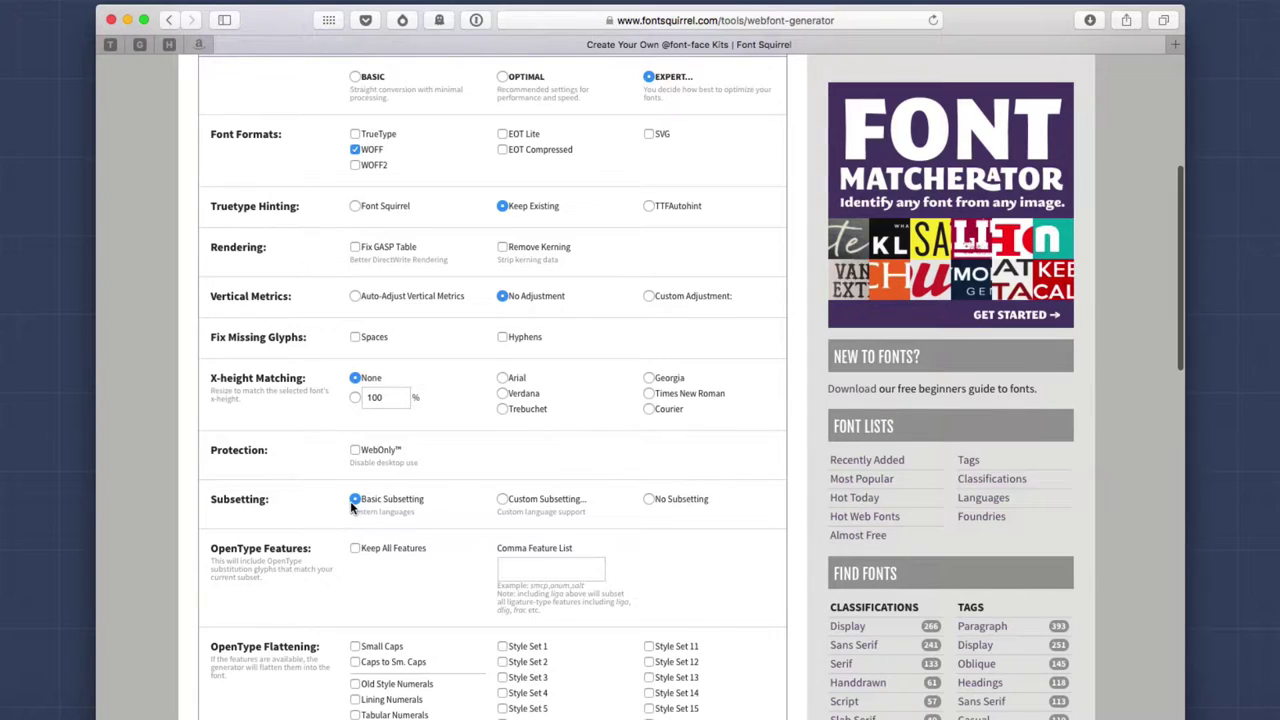
- Choose Custom Subsetting and enter 'on' as the Single Characters
{"action": "scroll", "coordinate": [369, 503], "scroll_direction": "down", "scroll_amount": 6}
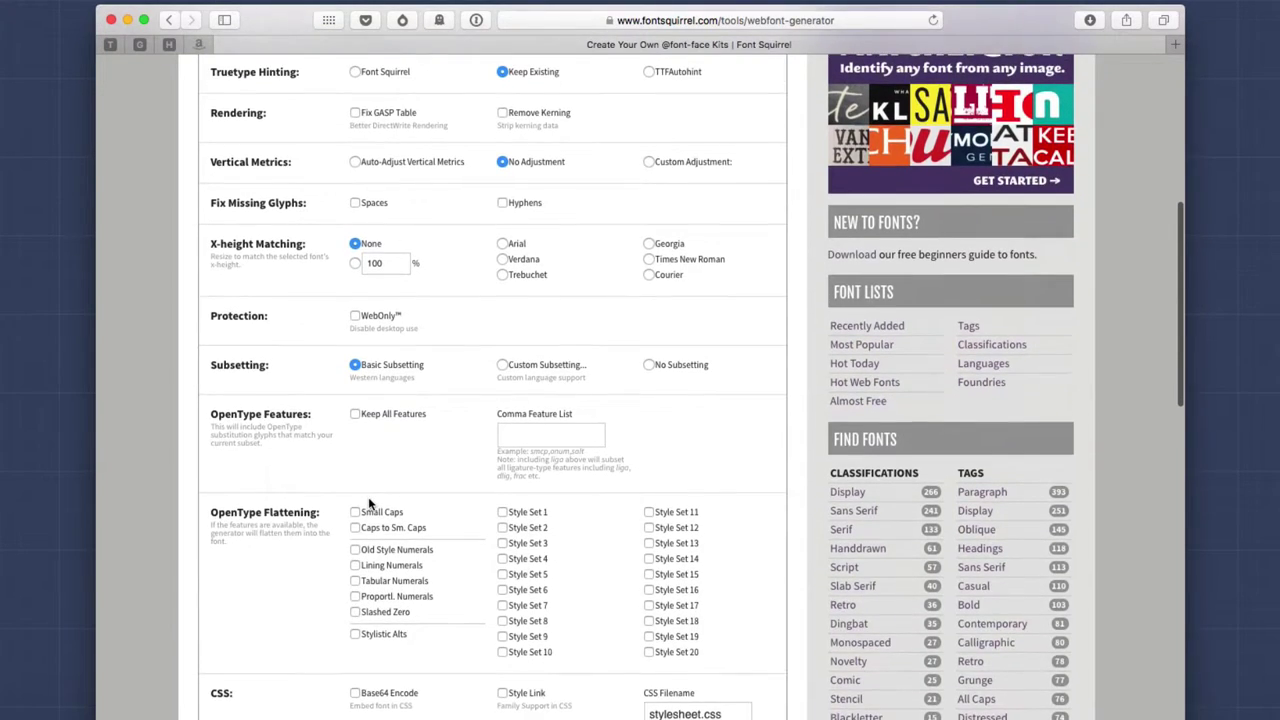
{"action": "left_click", "coordinate": [504, 366]}
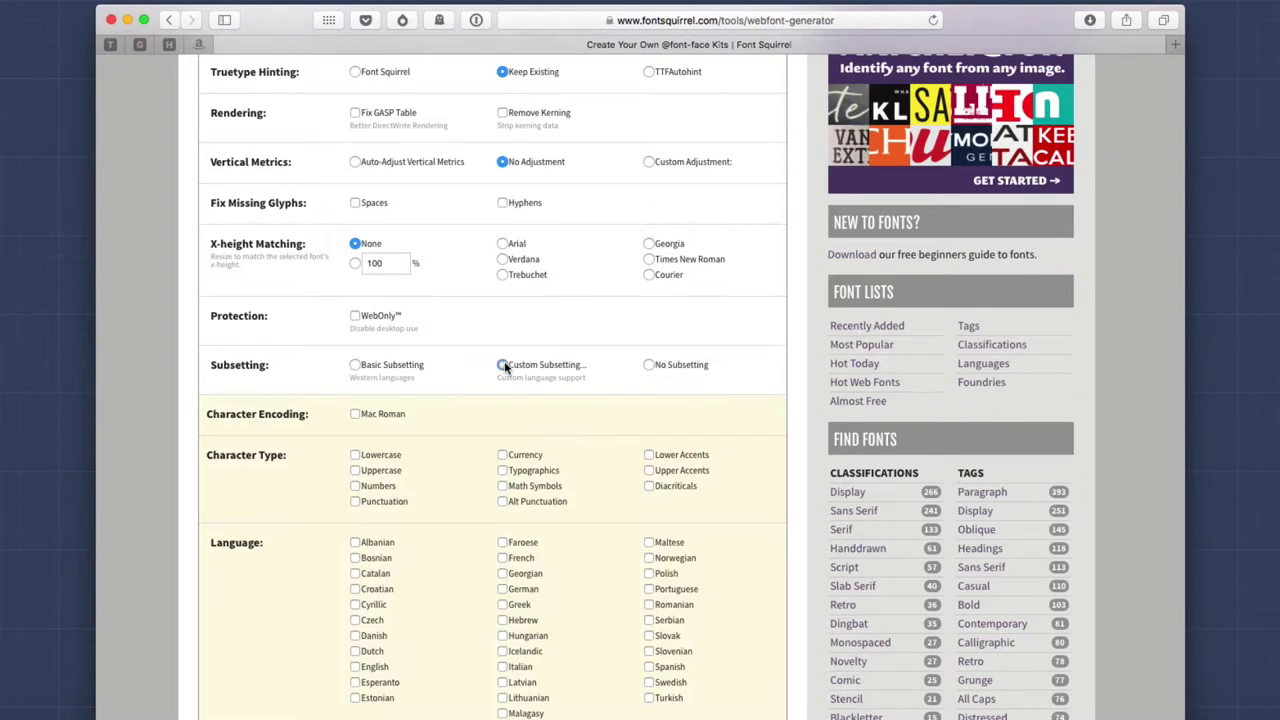
{"action": "scroll", "coordinate": [506, 470], "scroll_direction": "down", "scroll_amount": 10}
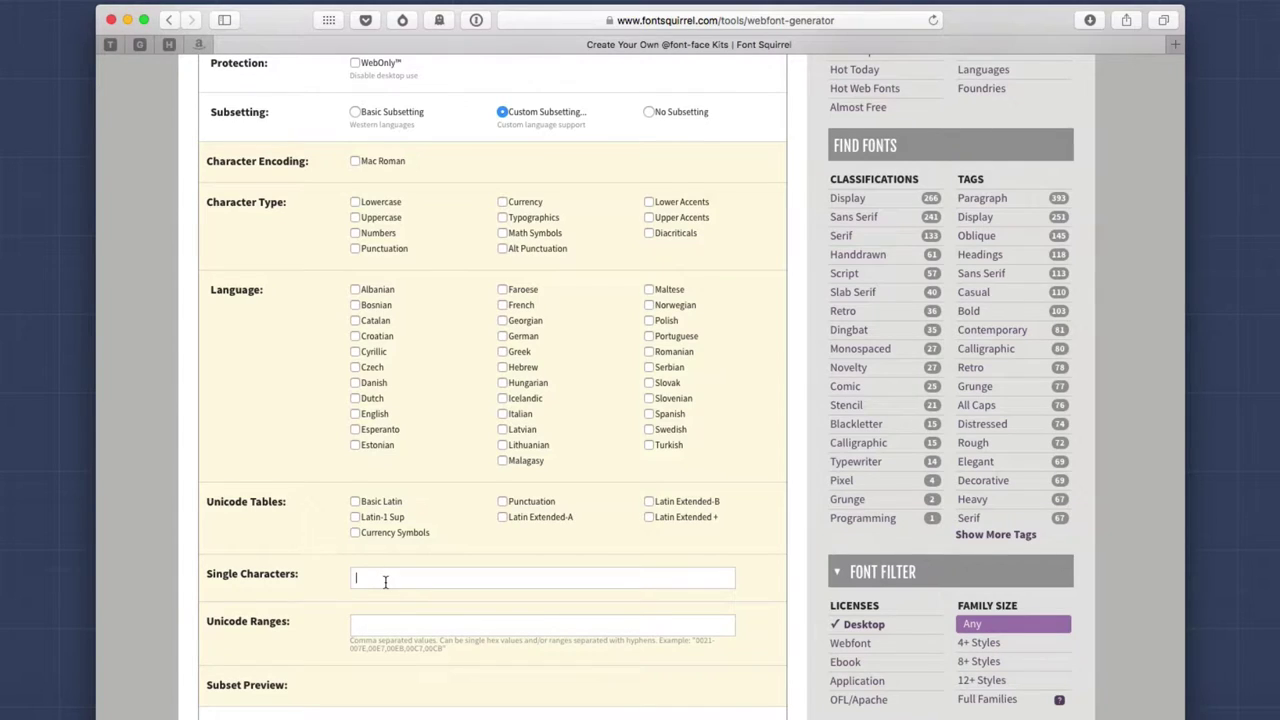
{"action": "scroll", "coordinate": [385, 582], "scroll_direction": "up", "scroll_amount": 1}
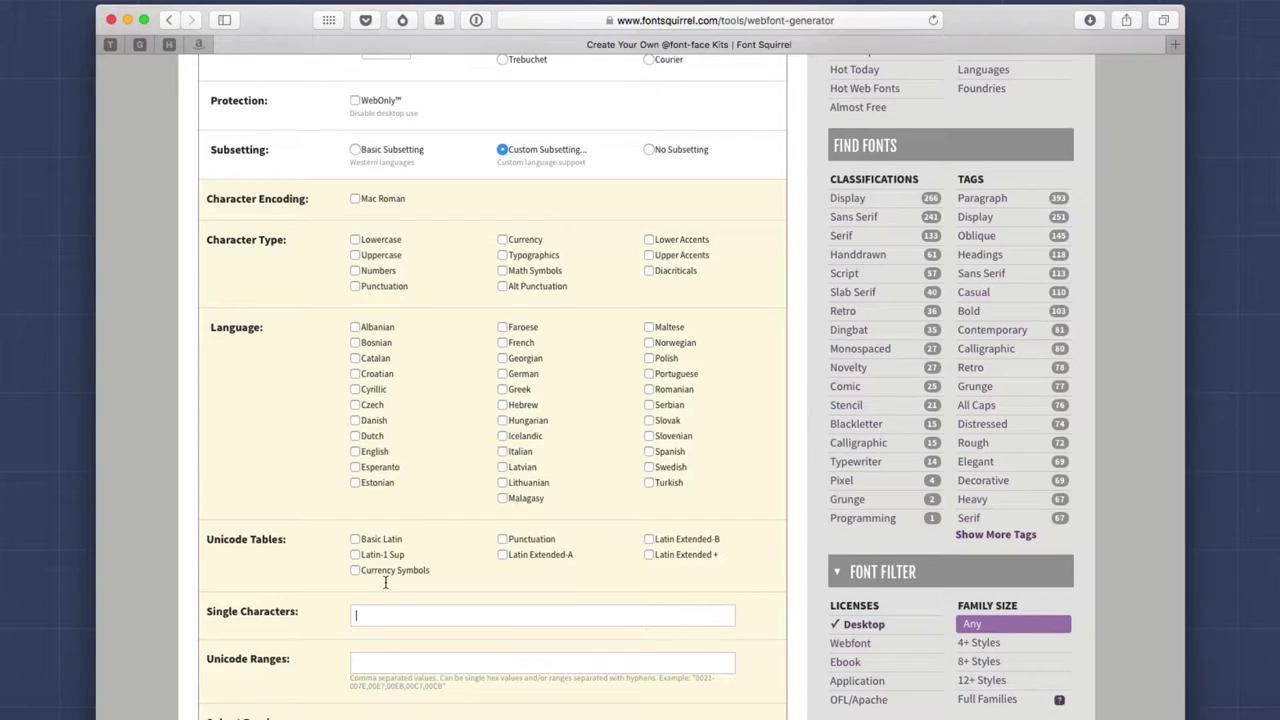
{"action": "type", "text": "on"}
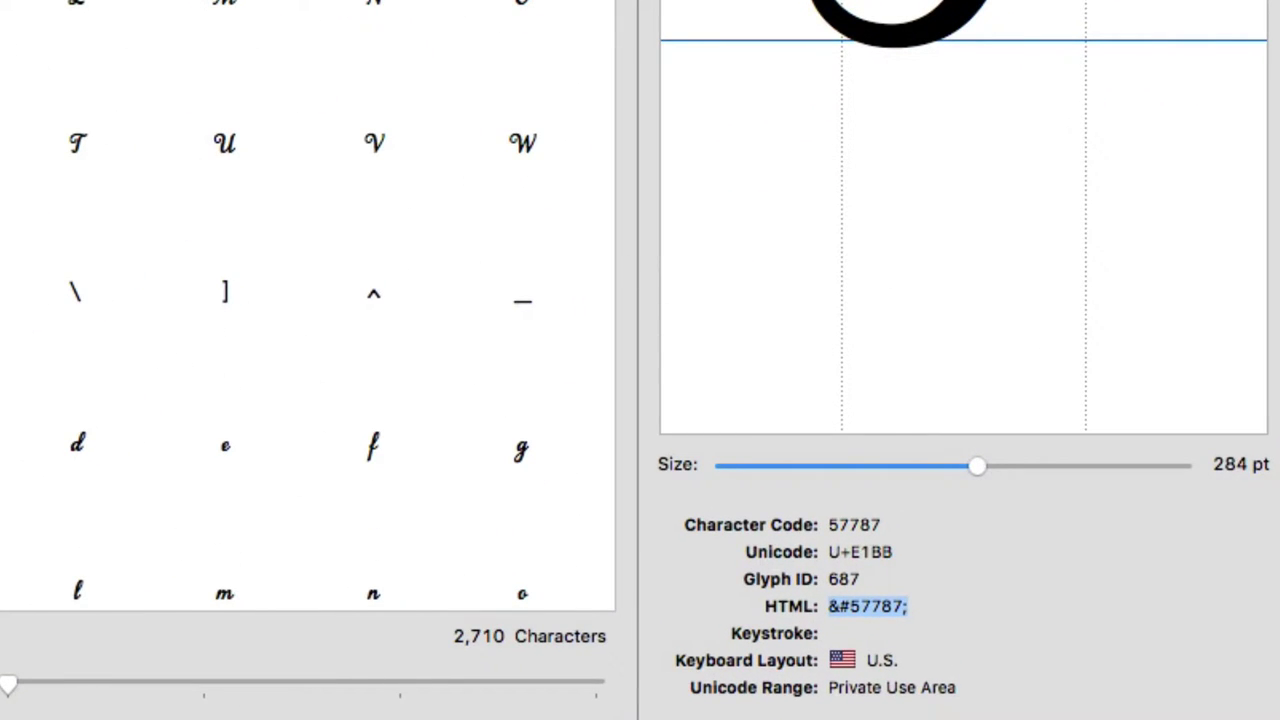
- Copy the swash F's Unicode value E1BB and paste it into Unicode Ranges
{"action": "left_click", "coordinate": [849, 605]}
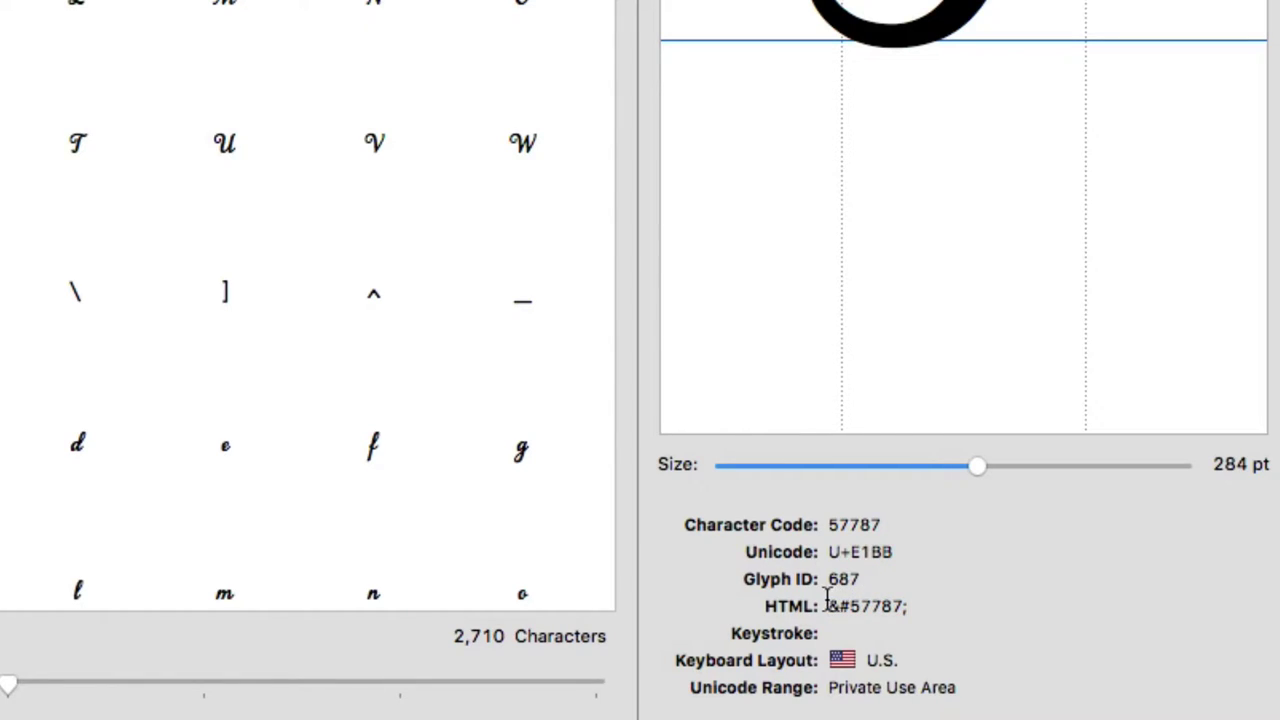
{"action": "left_click_drag", "start_coordinate": [829, 605], "coordinate": [907, 602]}
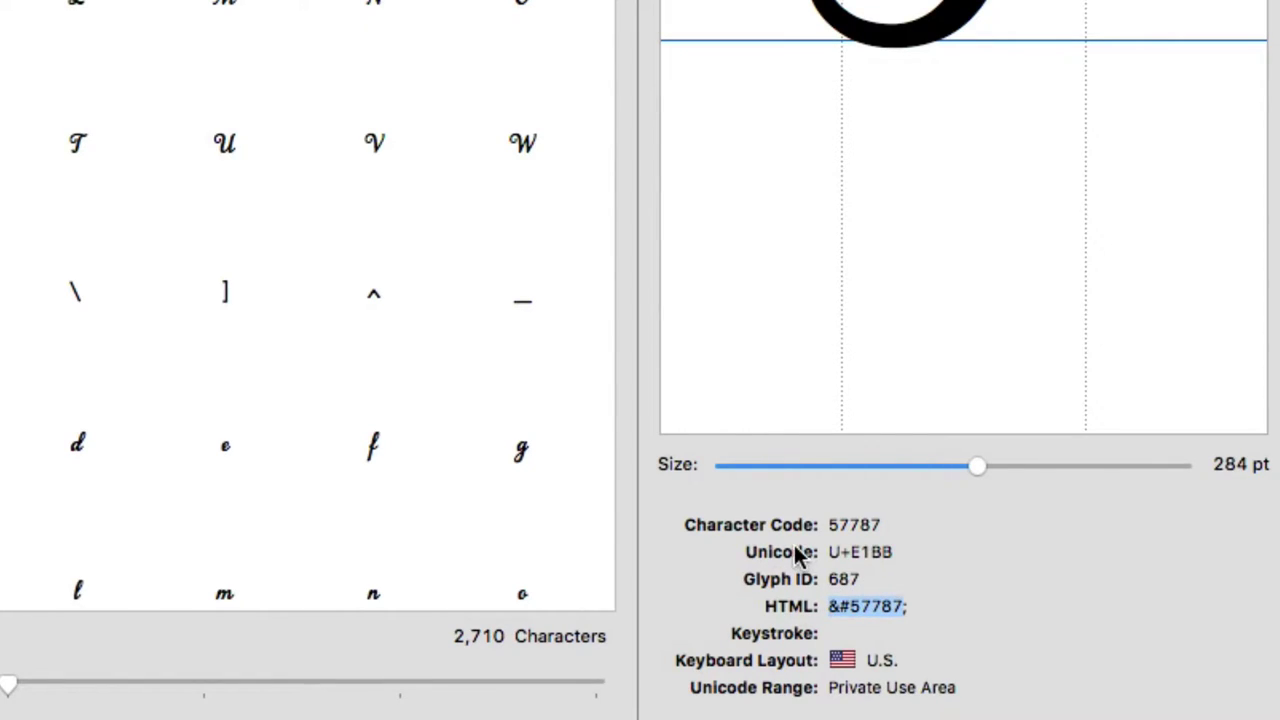
{"action": "double_click", "coordinate": [886, 552]}
{"action": "key", "text": "super+c"}
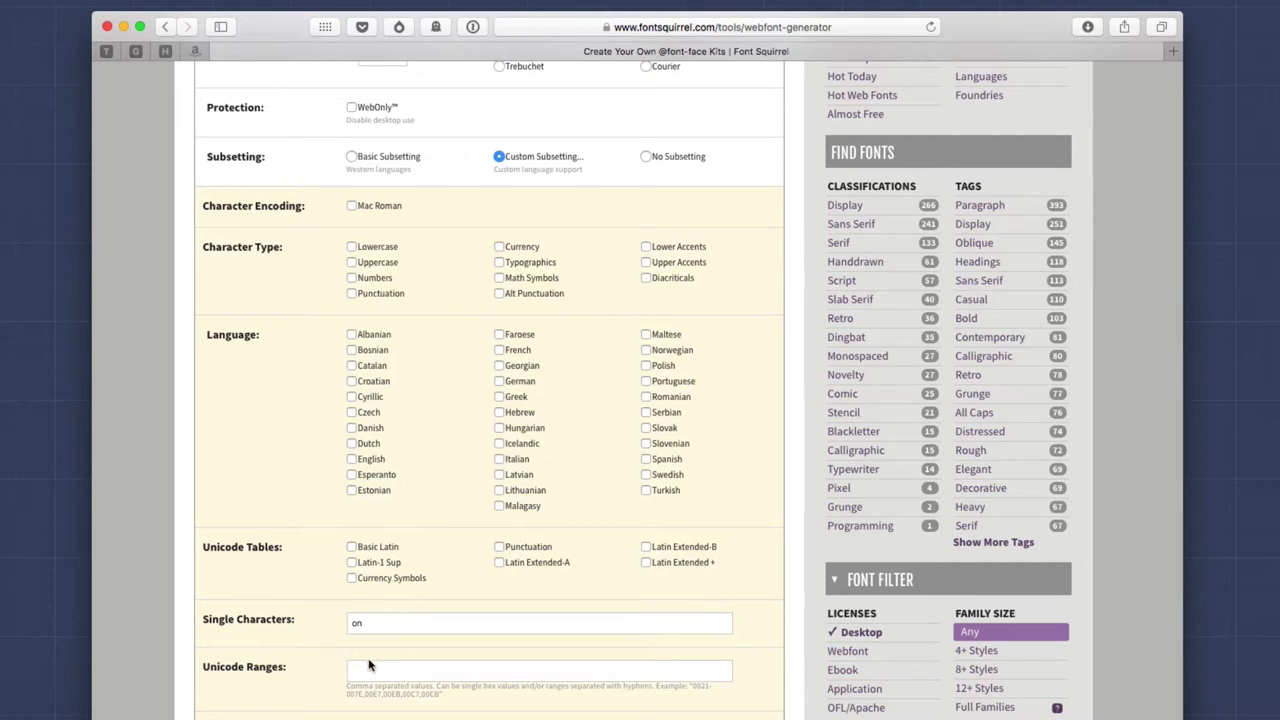
{"action": "left_click", "coordinate": [367, 669]}
{"action": "key", "text": "super+v"}
- Scroll to the swash alternate glyph and select its Unicode value E7A5 in the Info panel
{"action": "type", "text": ","}
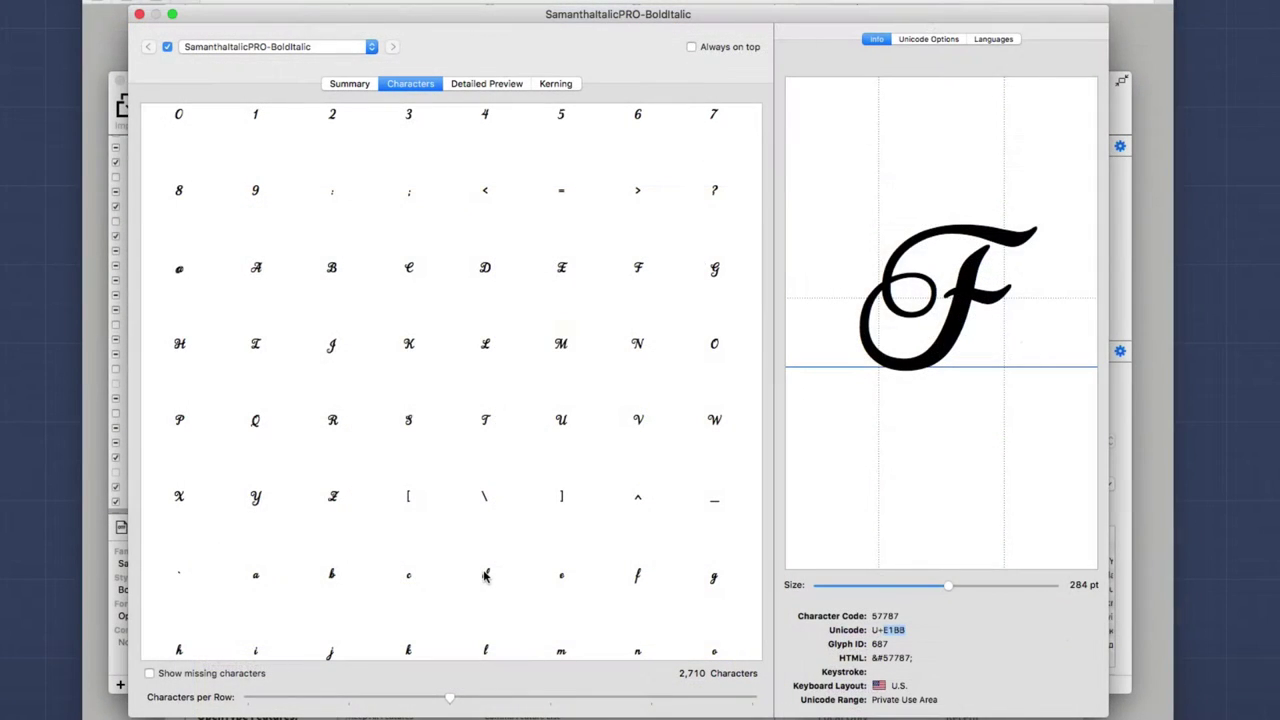
{"action": "scroll", "coordinate": [484, 575], "scroll_direction": "down", "scroll_amount": 20}
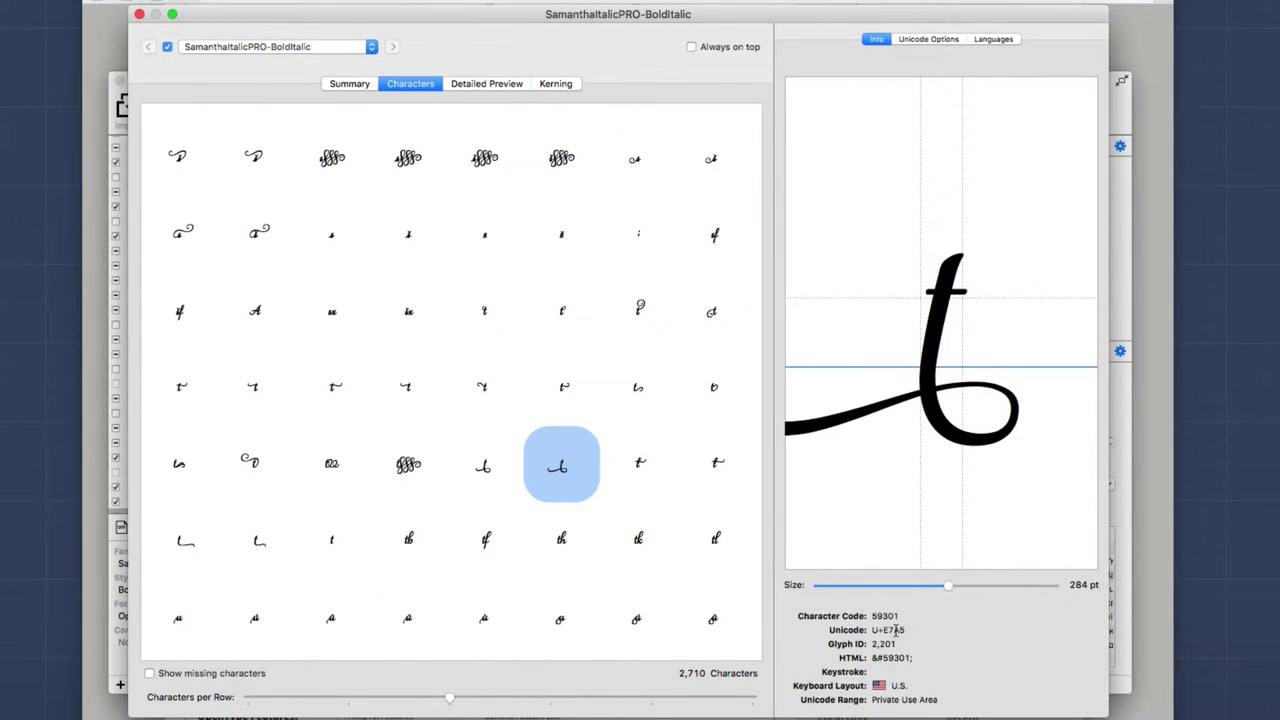
{"action": "double_click", "coordinate": [896, 630]}
{"action": "key", "text": "super+c"}
- Append a comma and the pasted E7A5 after E1BB in Unicode Ranges, removing the stray space
{"action": "key", "text": "super+Tab"}
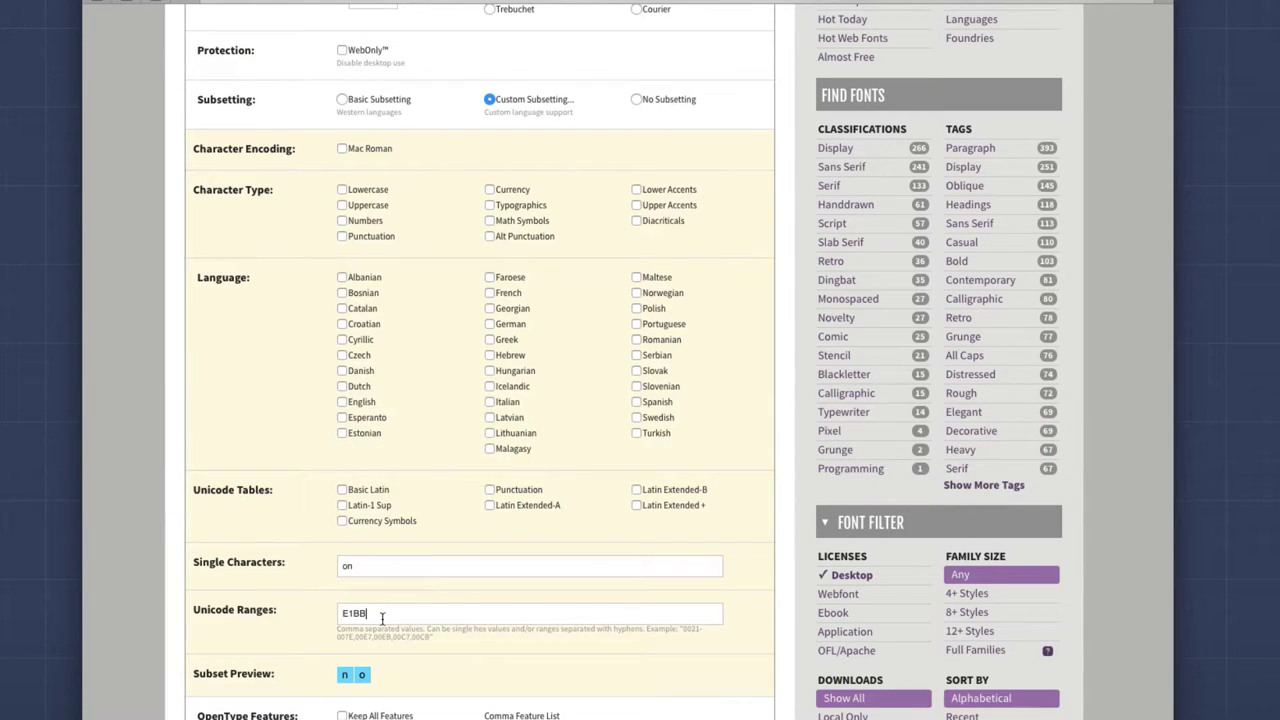
{"action": "left_click", "coordinate": [382, 618]}
{"action": "type", "text": ","}
{"action": "key", "text": "super+v"}
{"action": "key", "text": "Left"}
{"action": "key", "text": "Left"}
{"action": "key", "text": "Left"}
{"action": "key", "text": "Left"}
{"action": "key", "text": "BackSpace"}
- Tick the web-embedding eligibility Agreement checkbox and download the generated webfont kit
{"action": "scroll", "coordinate": [413, 610], "scroll_direction": "up", "scroll_amount": 1}
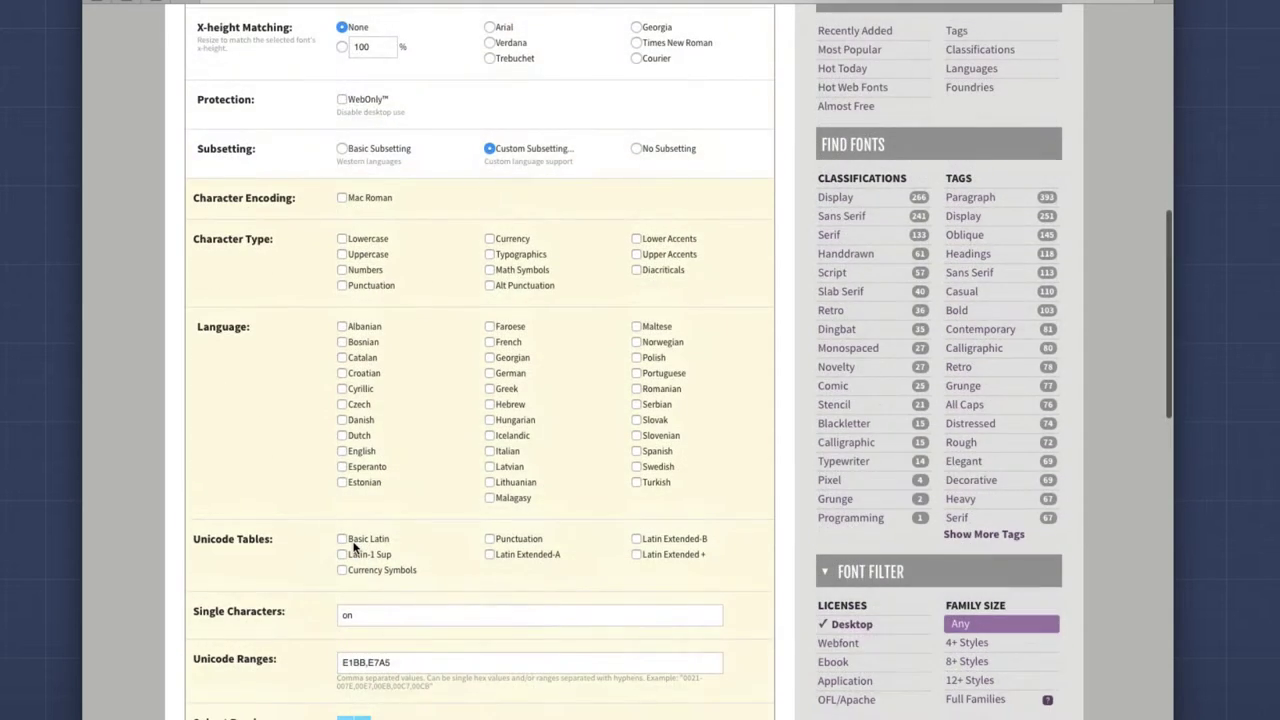
{"action": "scroll", "coordinate": [380, 580], "scroll_direction": "down", "scroll_amount": 8}
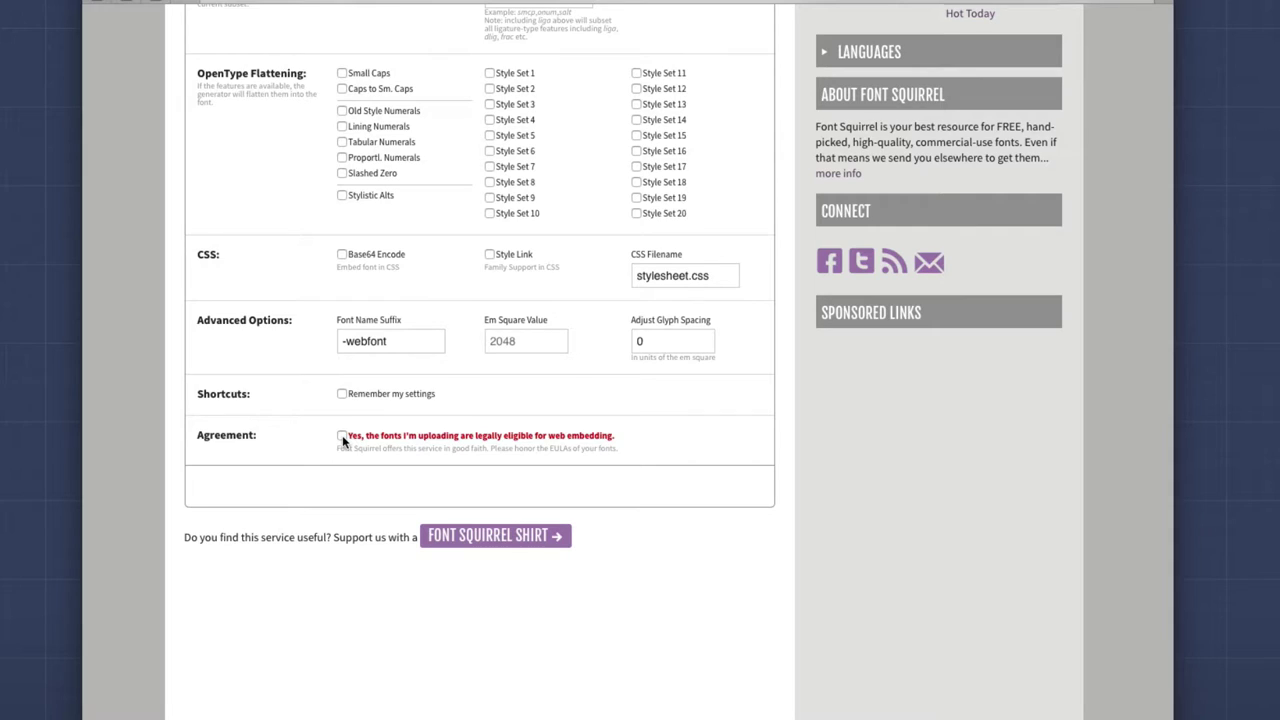
{"action": "left_click", "coordinate": [342, 437]}
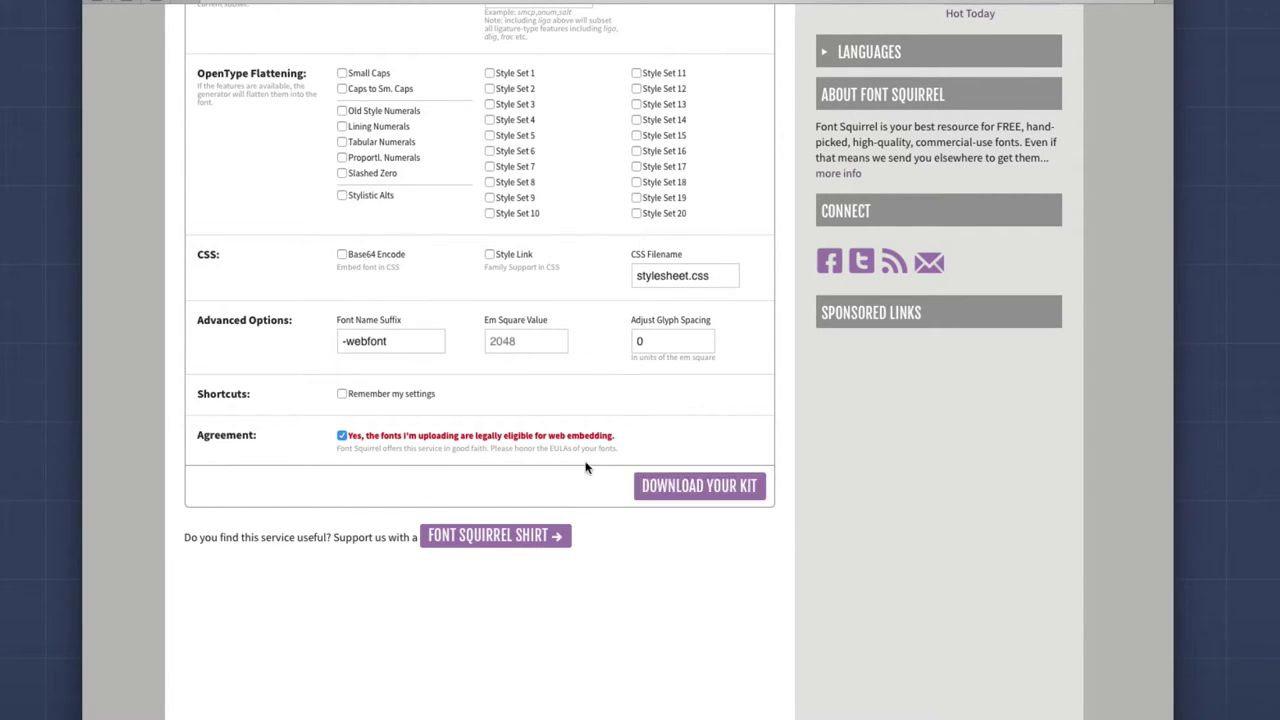
{"action": "left_click", "coordinate": [688, 490]}
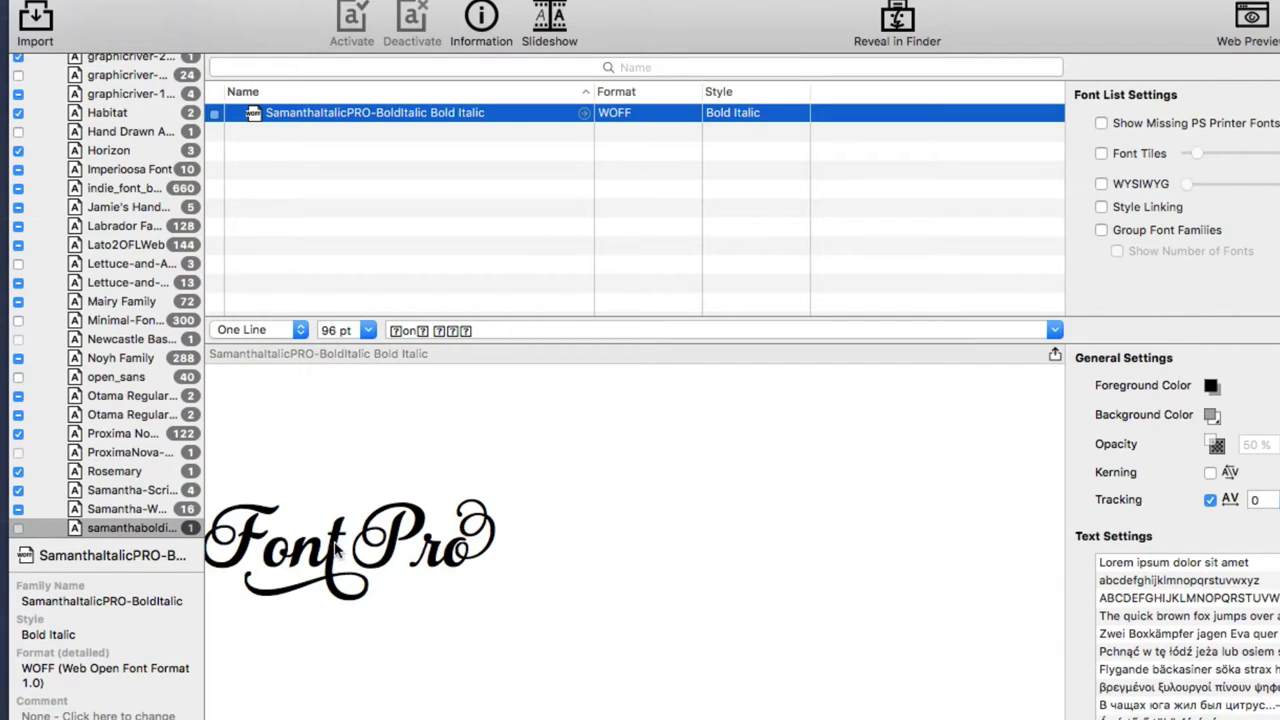
- Replace the FontExplorer X Pro preview sample text with 'Font Pro'
{"action": "triple_click", "coordinate": [484, 329]}
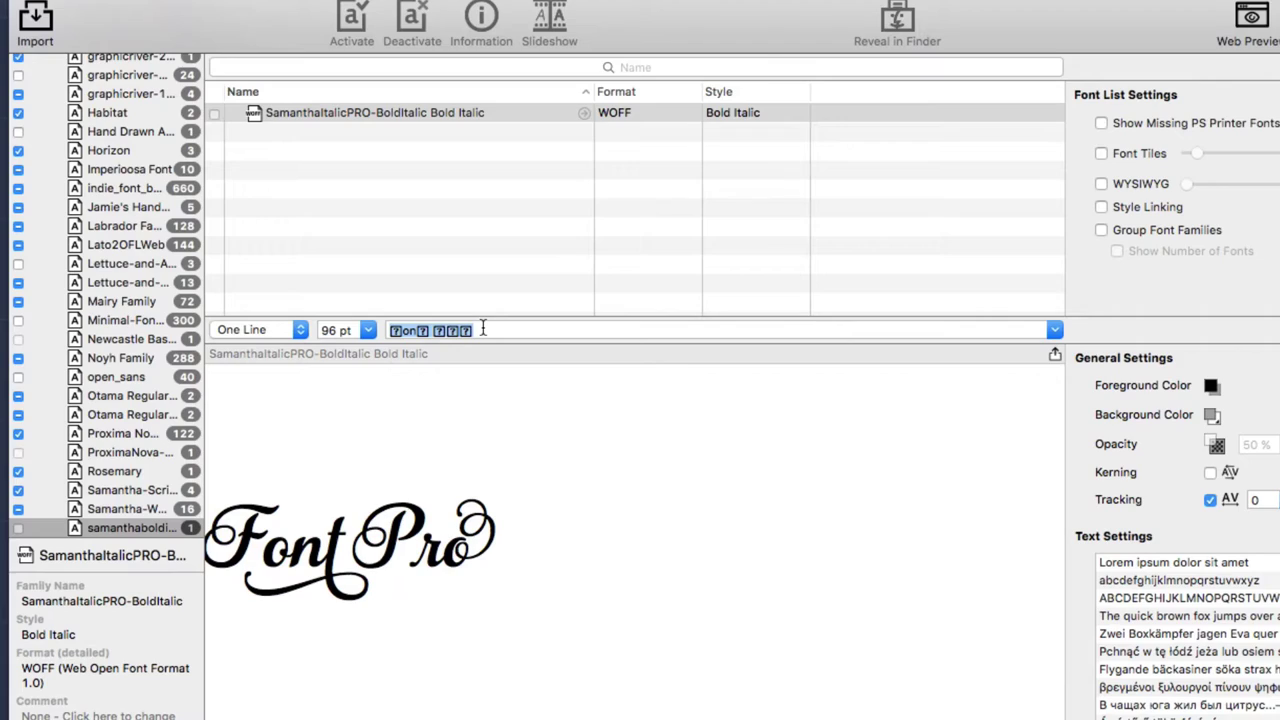
{"action": "type", "text": "Font Pro"}
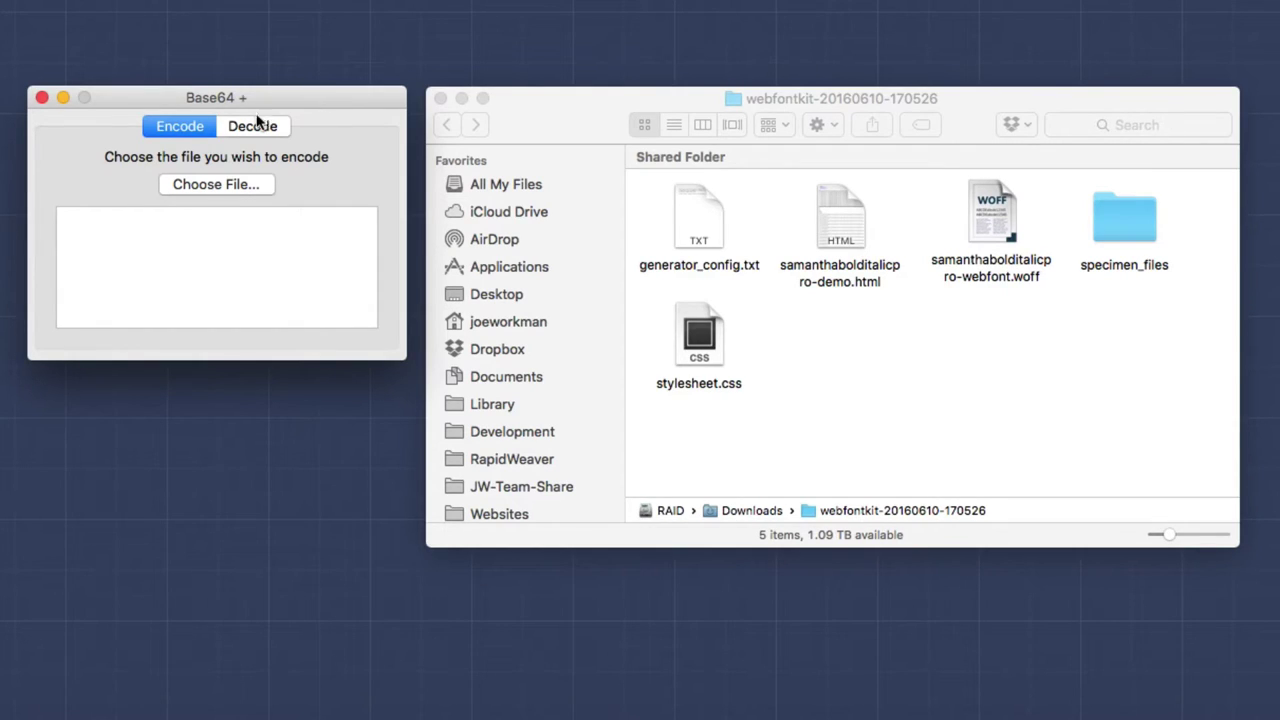
- Load samanthabolditalicpro-webfont.woff into Base64+ and select all of the resulting base64 text
{"action": "left_click", "coordinate": [205, 186]}
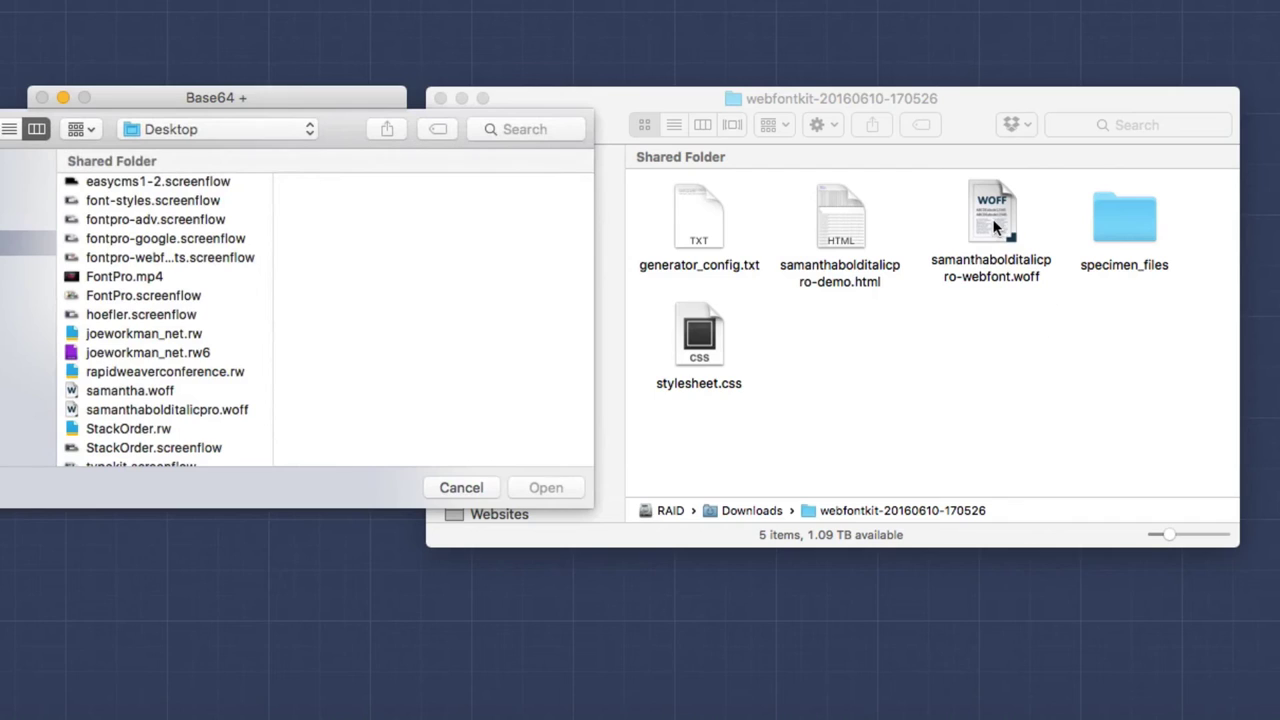
{"action": "left_click_drag", "start_coordinate": [995, 225], "coordinate": [368, 245]}
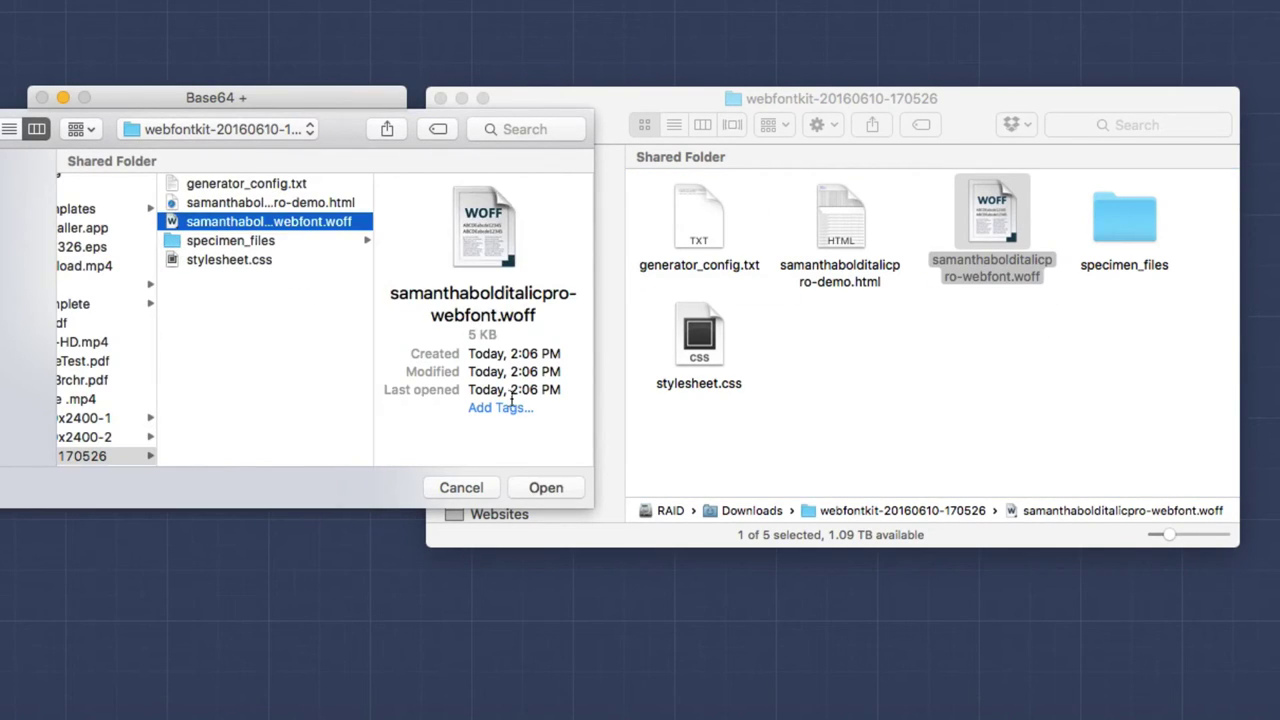
{"action": "left_click", "coordinate": [545, 488]}
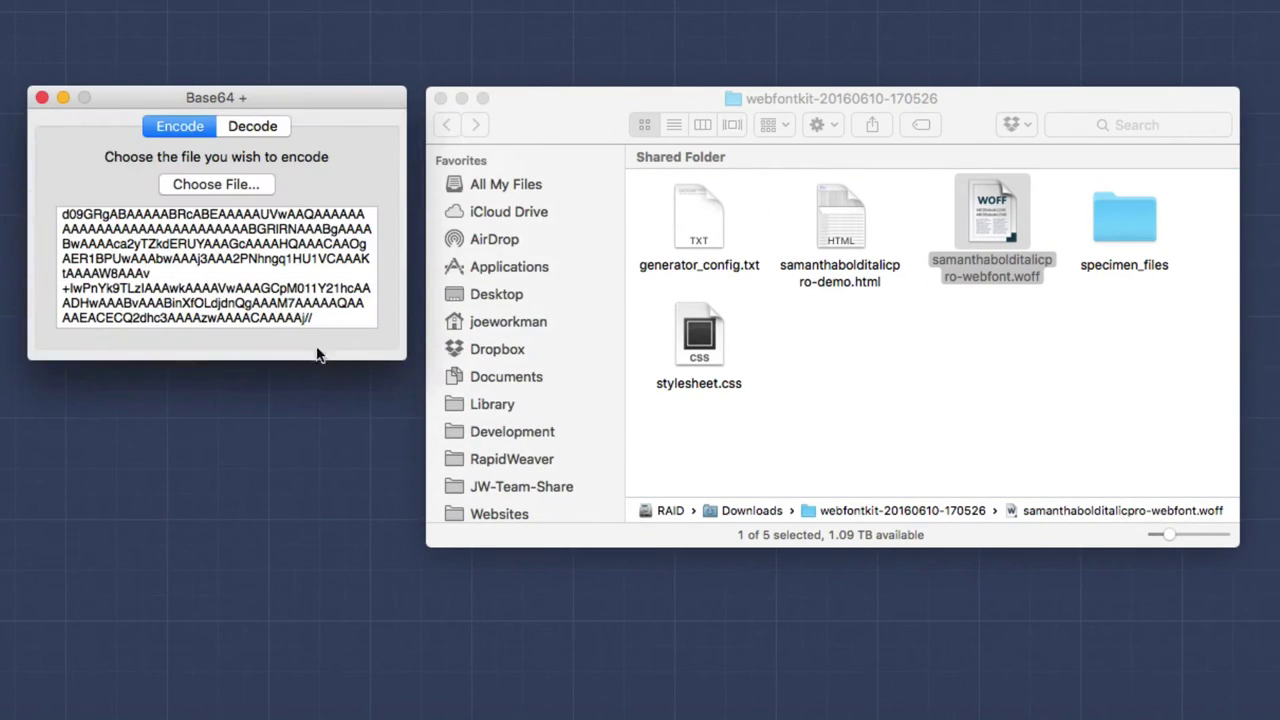
{"action": "key", "text": "super+a"}
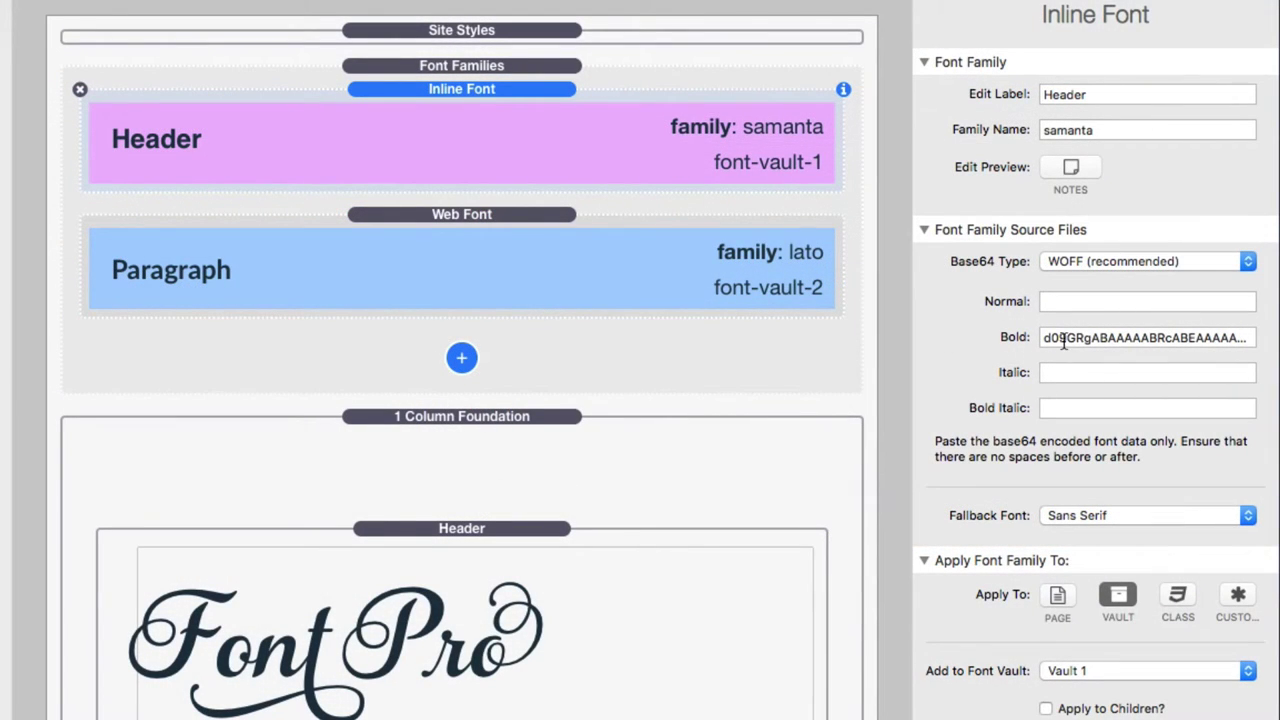
- Check the Header inline font's Bold source holds the base64 WOFF while Normal, Italic and Bold Italic stay empty
{"action": "left_click", "coordinate": [1065, 341]}
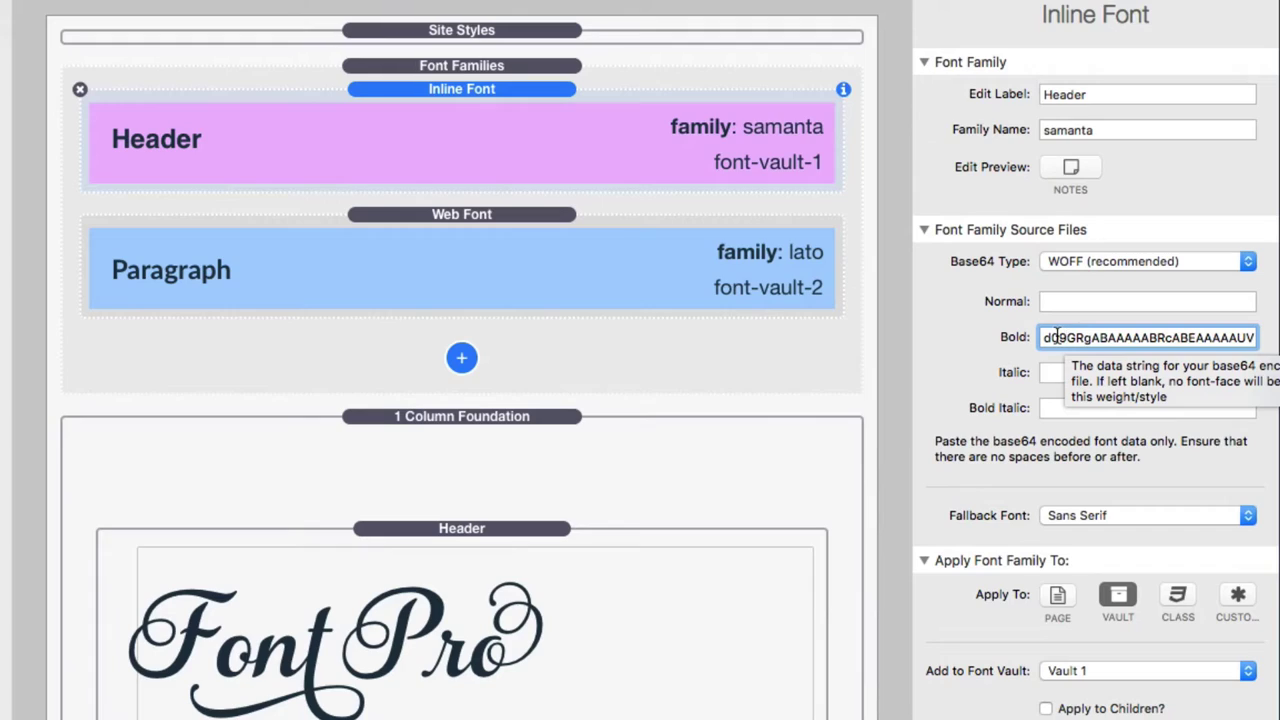
{"action": "left_click", "coordinate": [1058, 305]}
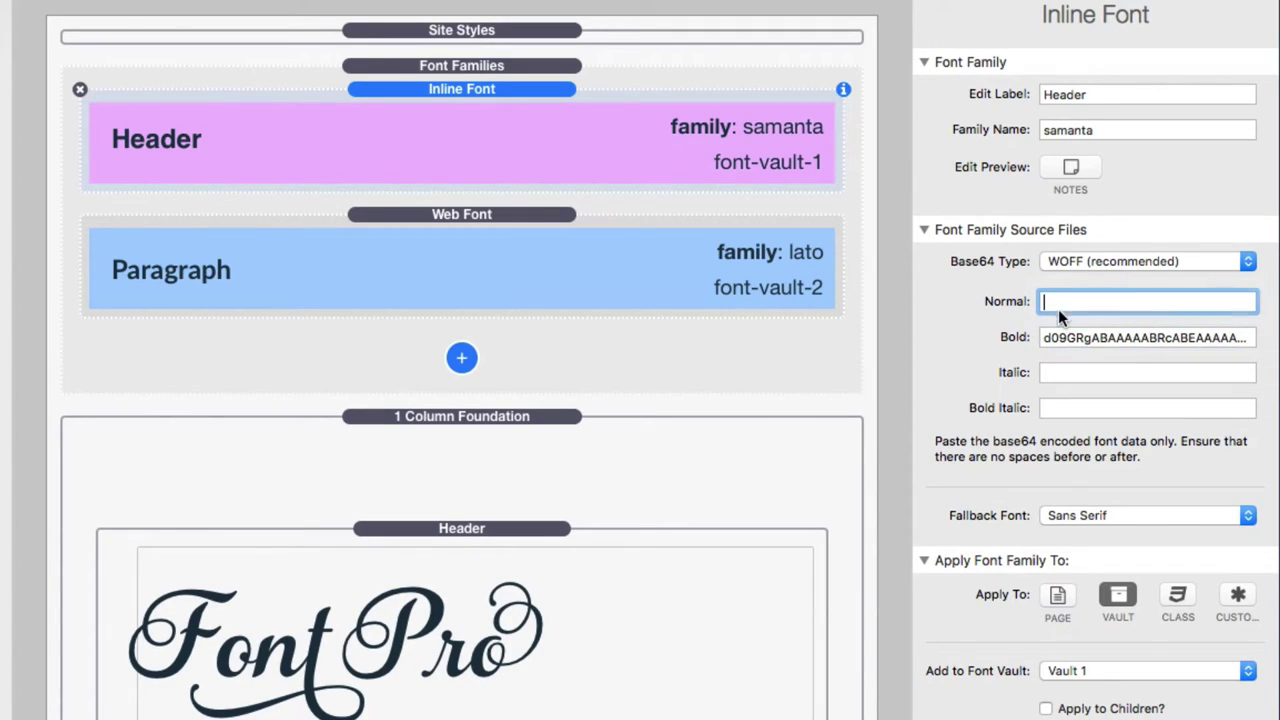
{"action": "left_click", "coordinate": [1058, 374]}
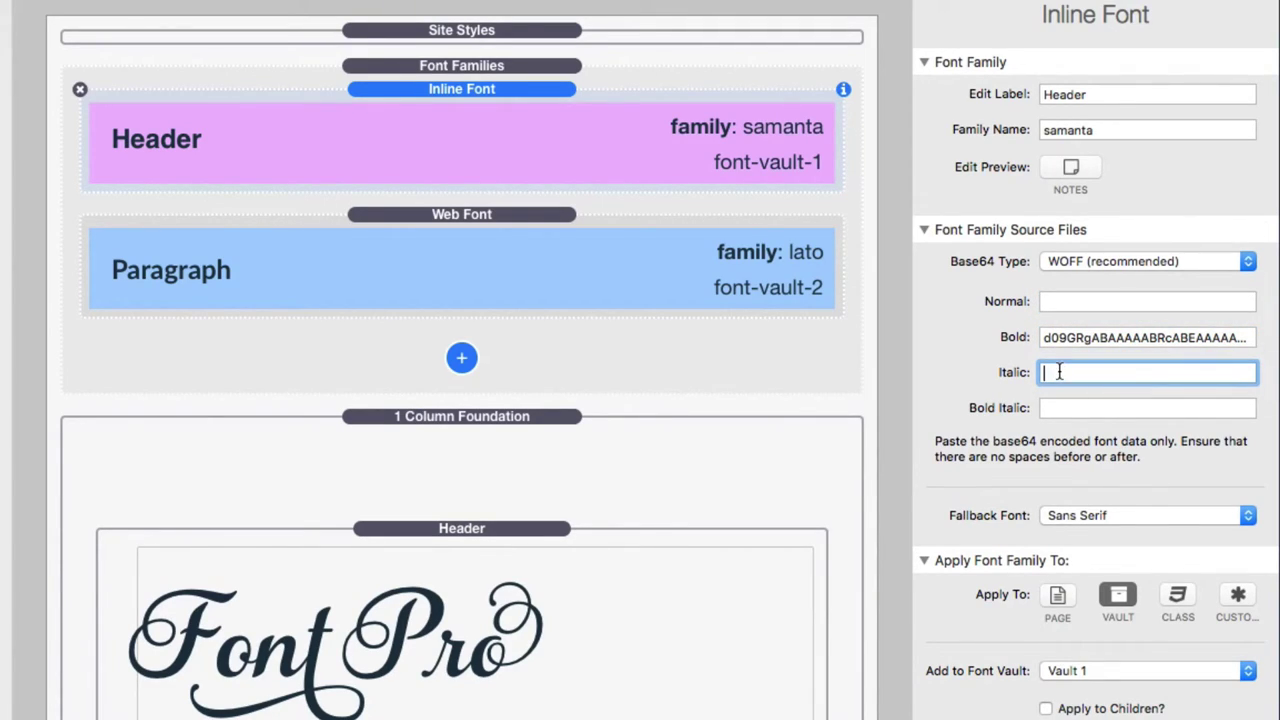
{"action": "left_click", "coordinate": [1063, 301]}
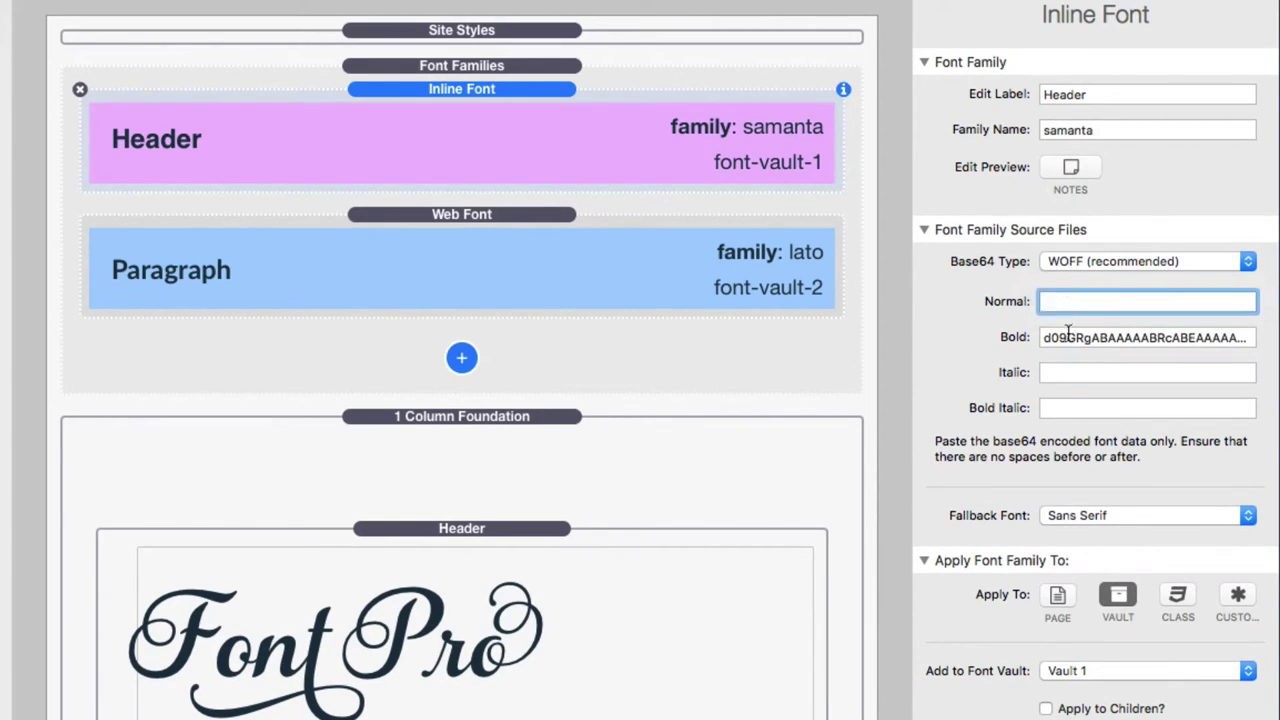
{"action": "left_click", "coordinate": [1061, 369]}
{"action": "left_click", "coordinate": [1060, 403]}
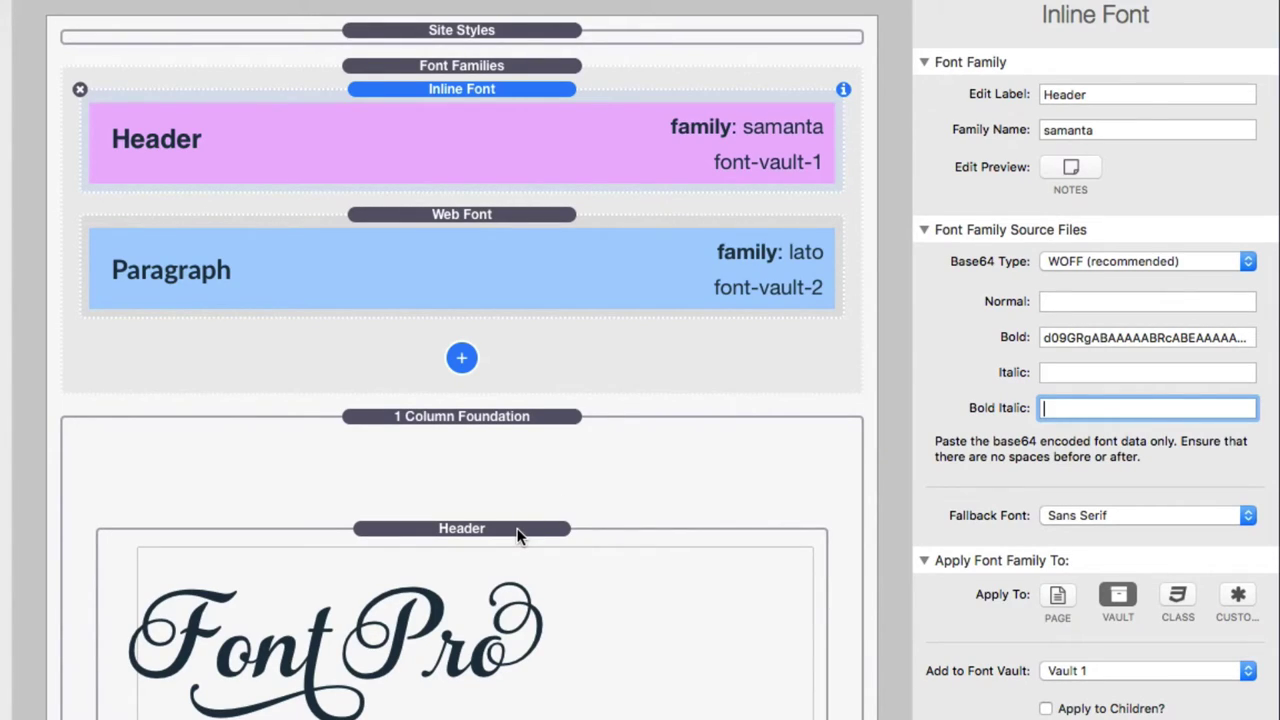
{"action": "left_click", "coordinate": [1095, 338]}
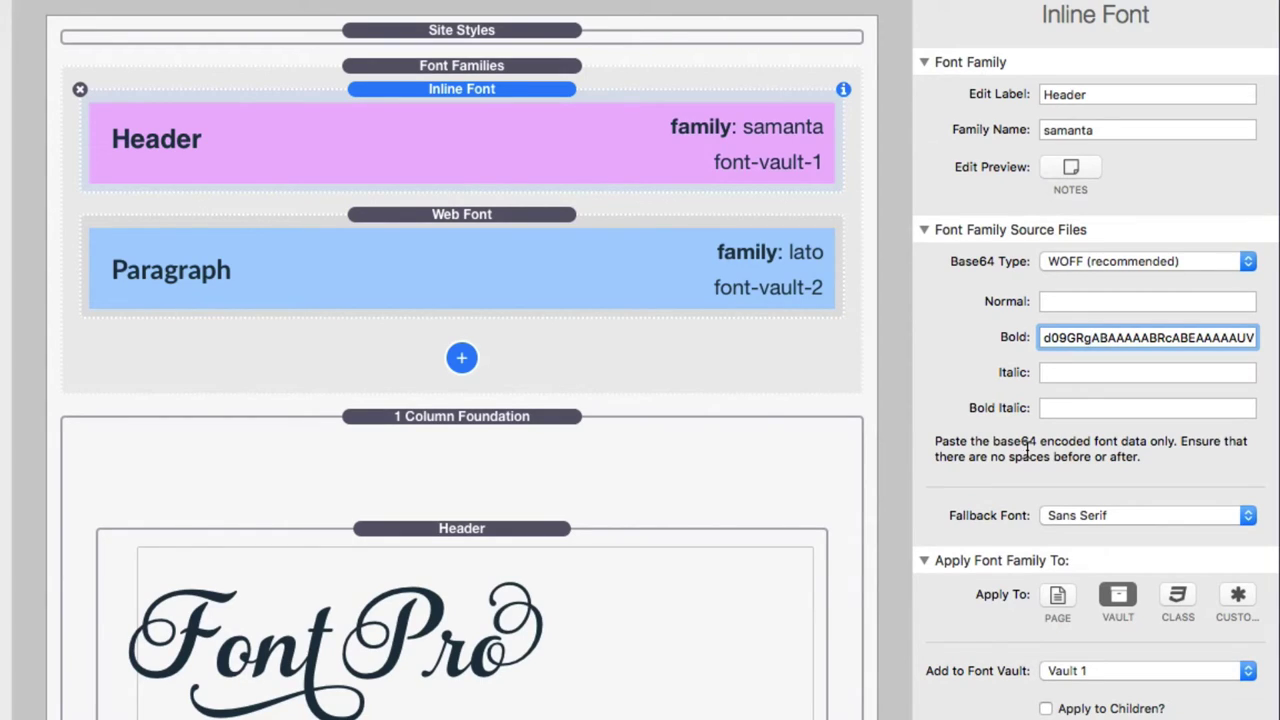
{"action": "left_click", "coordinate": [461, 534]}
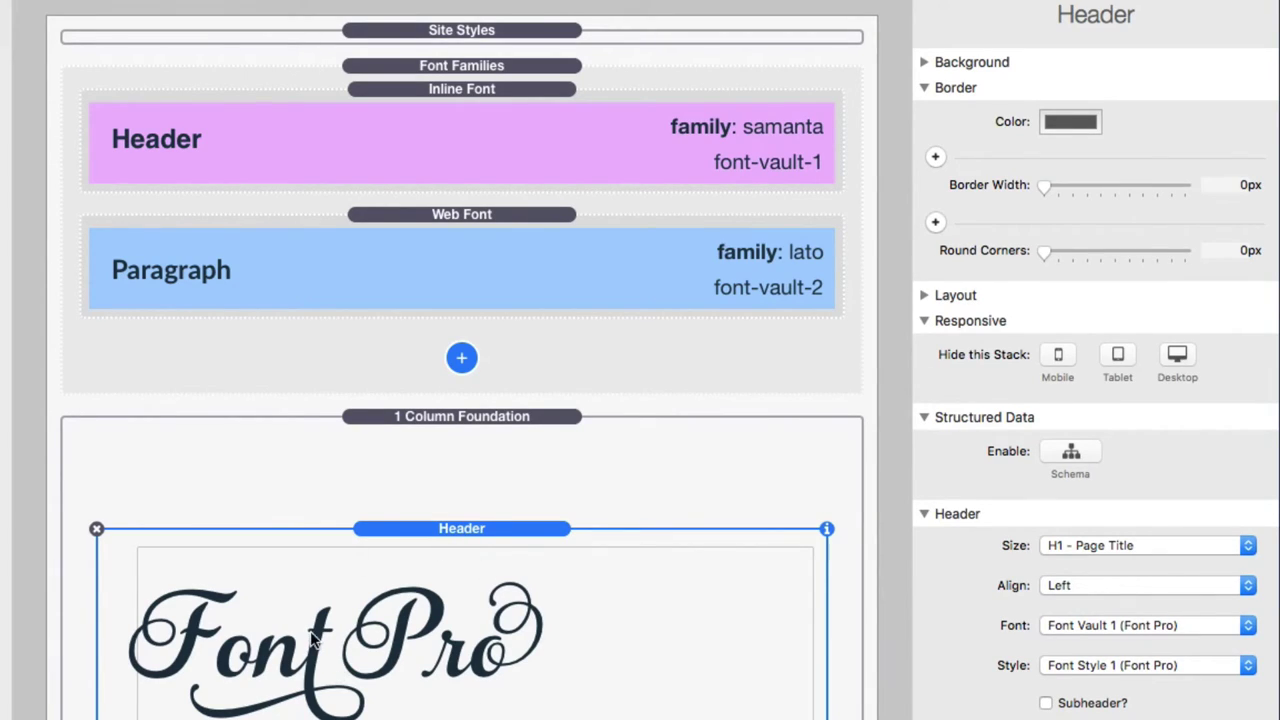
{"action": "left_click", "coordinate": [500, 145]}
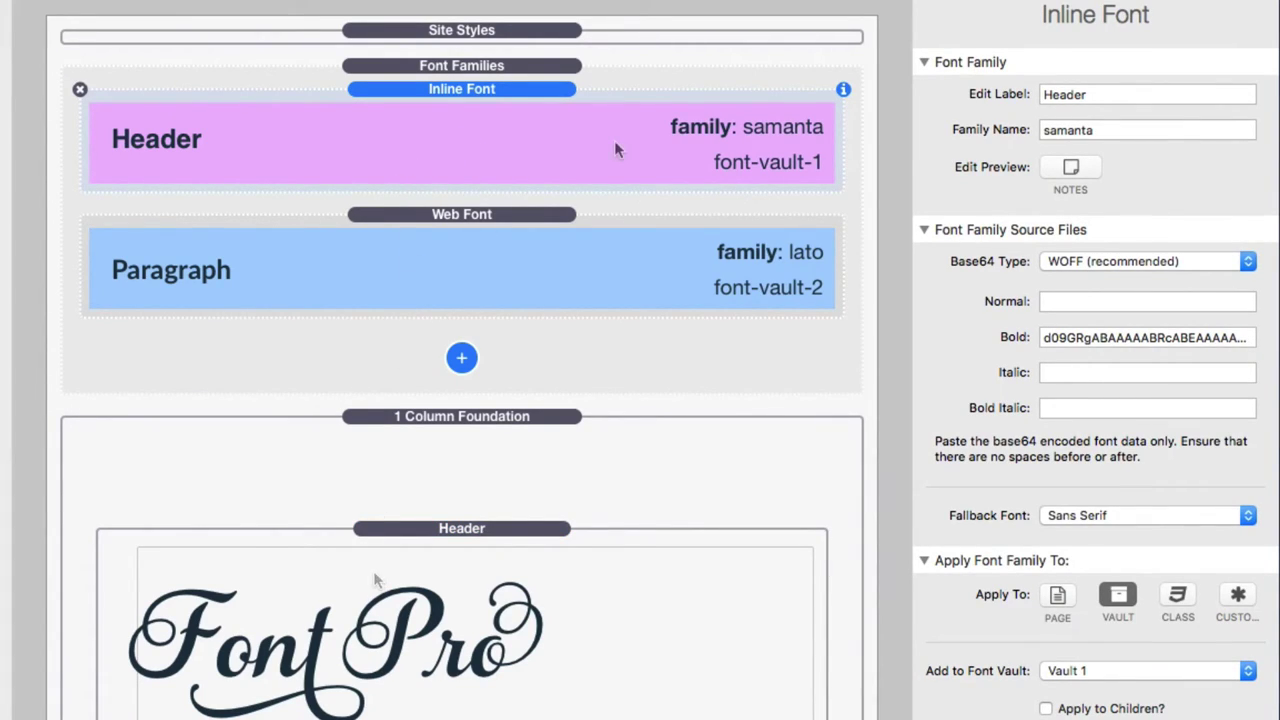
{"action": "left_click", "coordinate": [1108, 94]}
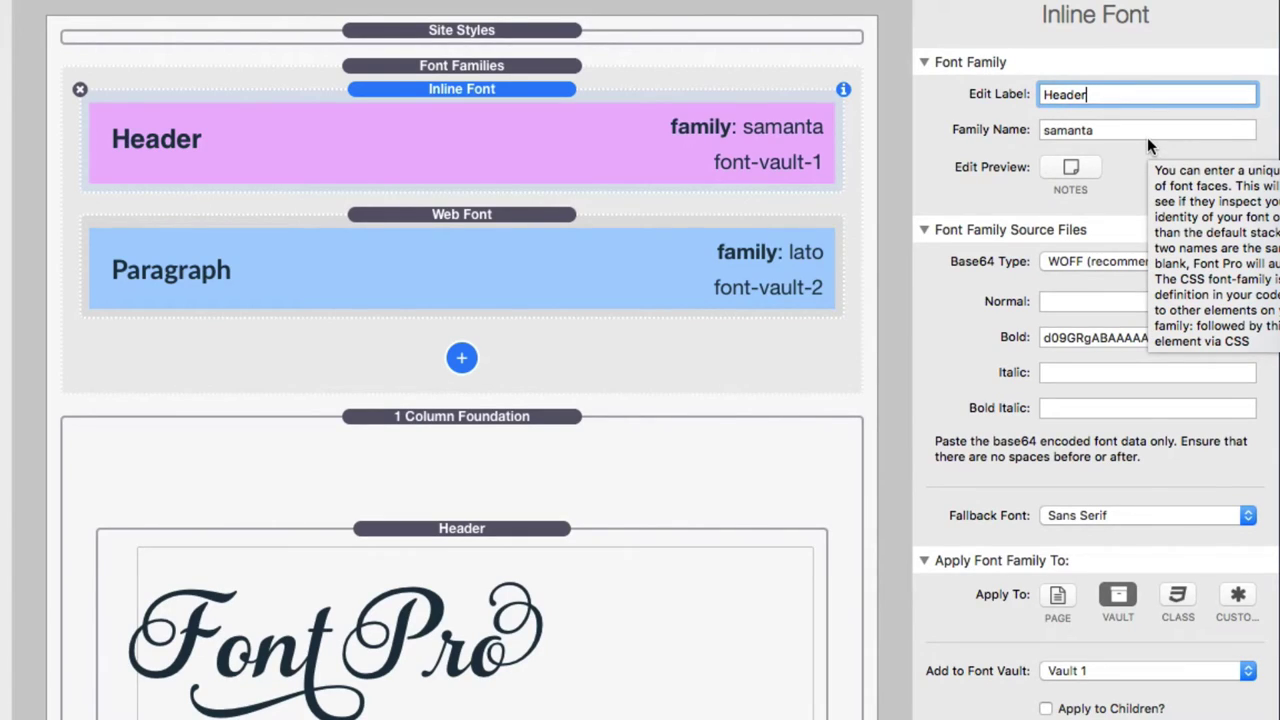
{"action": "left_click", "coordinate": [1142, 131]}
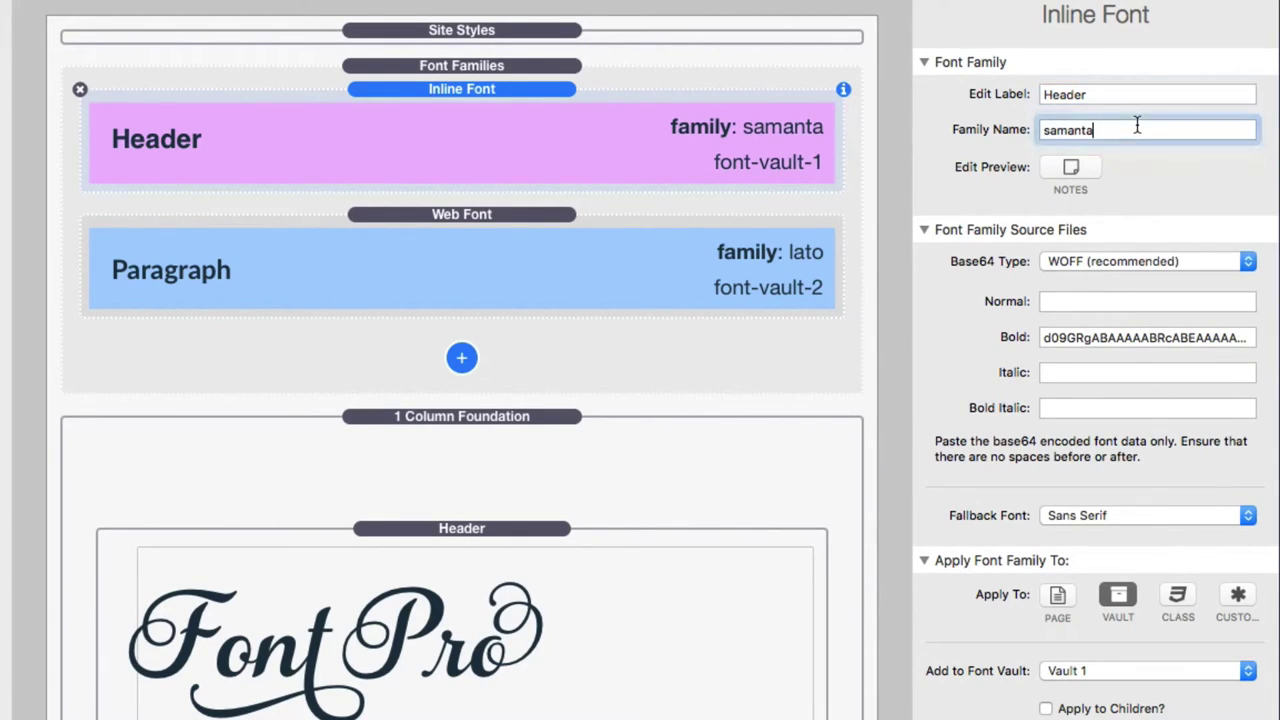